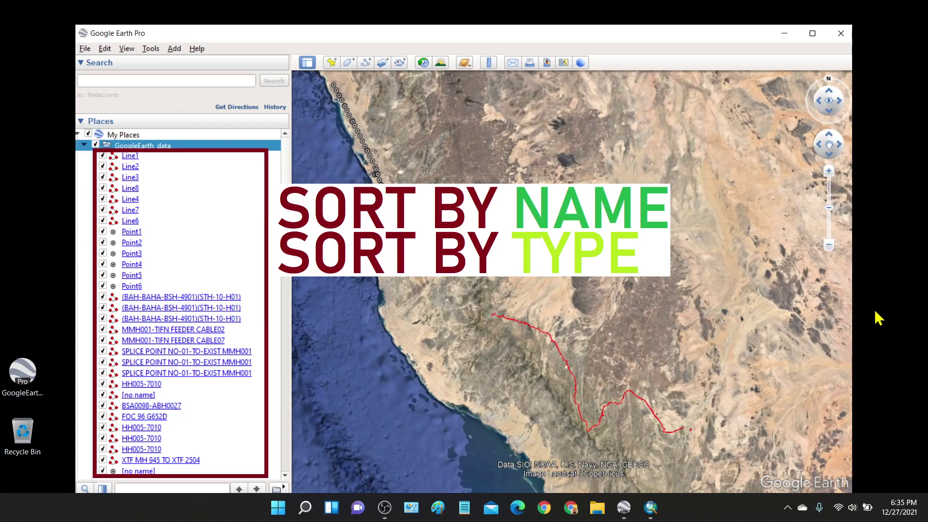
Step: Select GoogleEarth_data.kml on the desktop and check its context options
{"action": "left_click", "coordinate": [23, 374]}
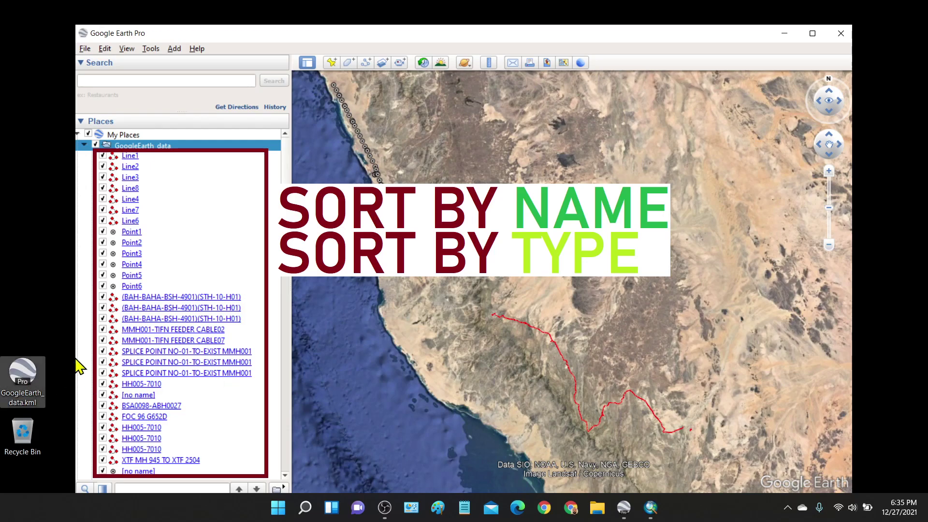
{"action": "left_click", "coordinate": [47, 327]}
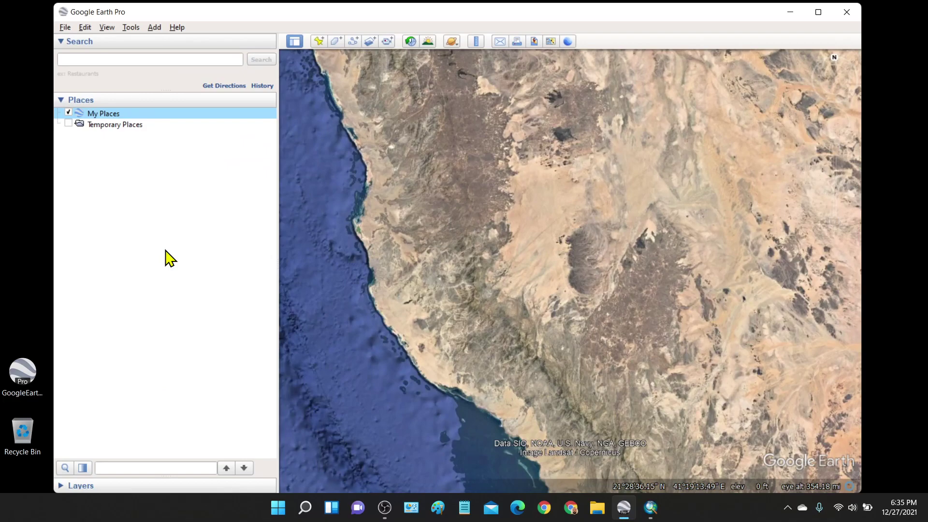
{"action": "left_click", "coordinate": [24, 323]}
{"action": "left_click", "coordinate": [27, 374]}
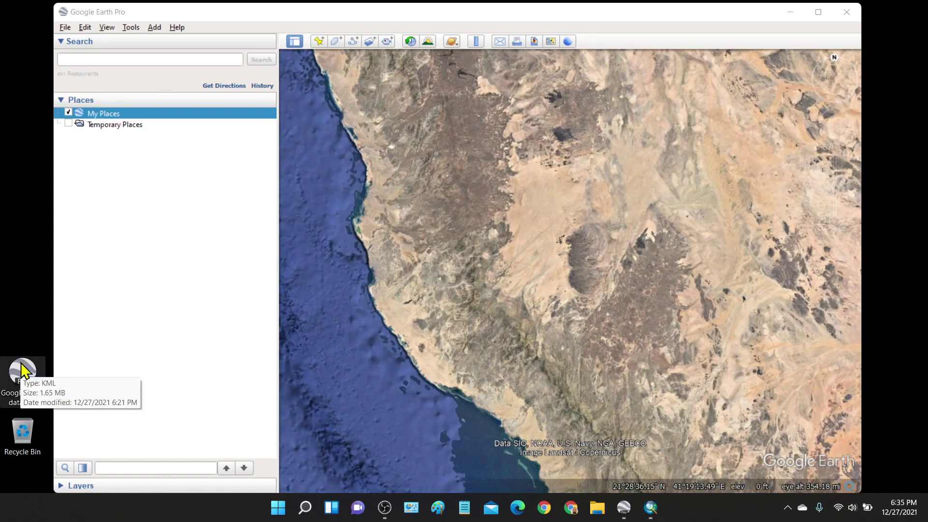
{"action": "right_click", "coordinate": [21, 369]}
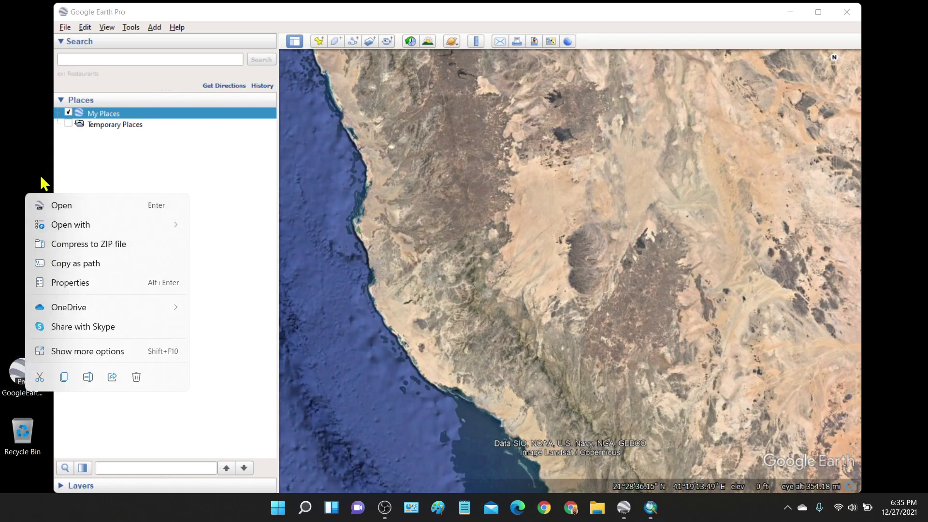
{"action": "key", "text": "Escape"}
Step: Browse the Desktop folder through Google Earth's File > Open, then cancel without opening anything
{"action": "left_click", "coordinate": [65, 28]}
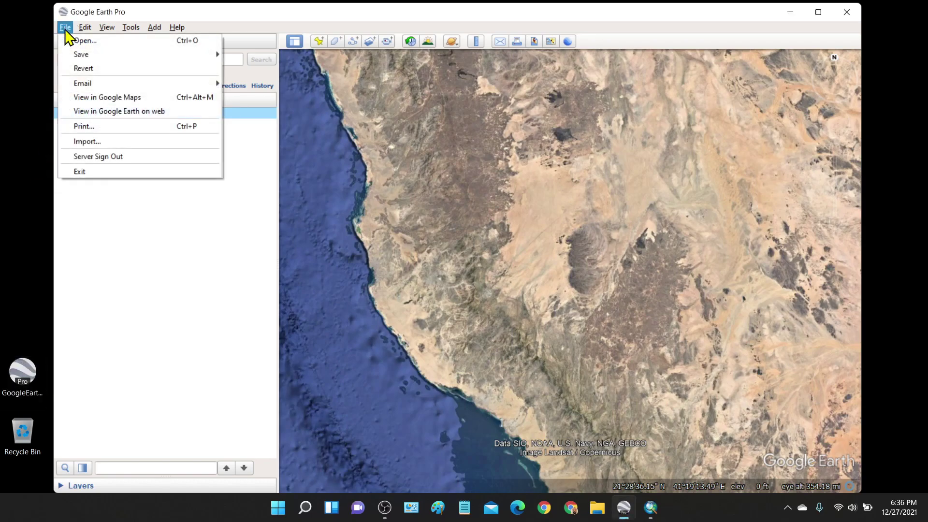
{"action": "left_click", "coordinate": [78, 42]}
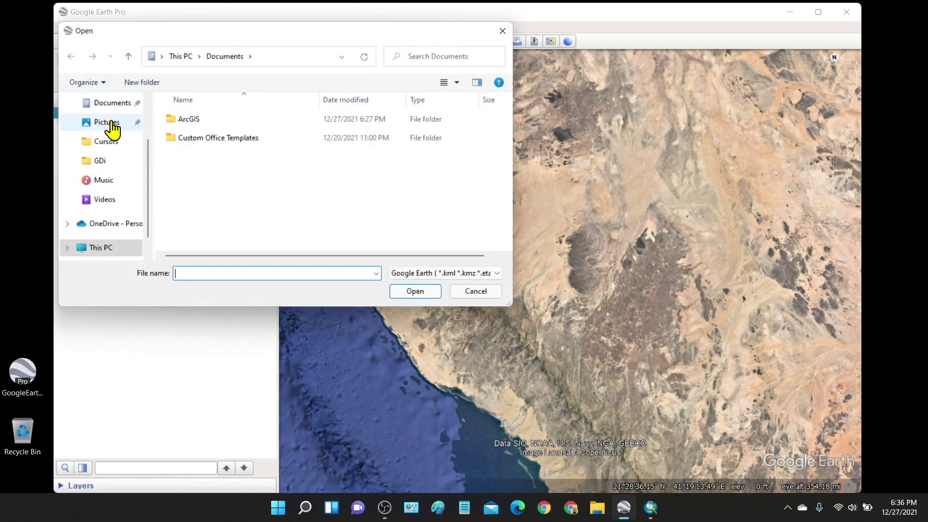
{"action": "left_click_drag", "start_coordinate": [149, 159], "coordinate": [150, 118]}
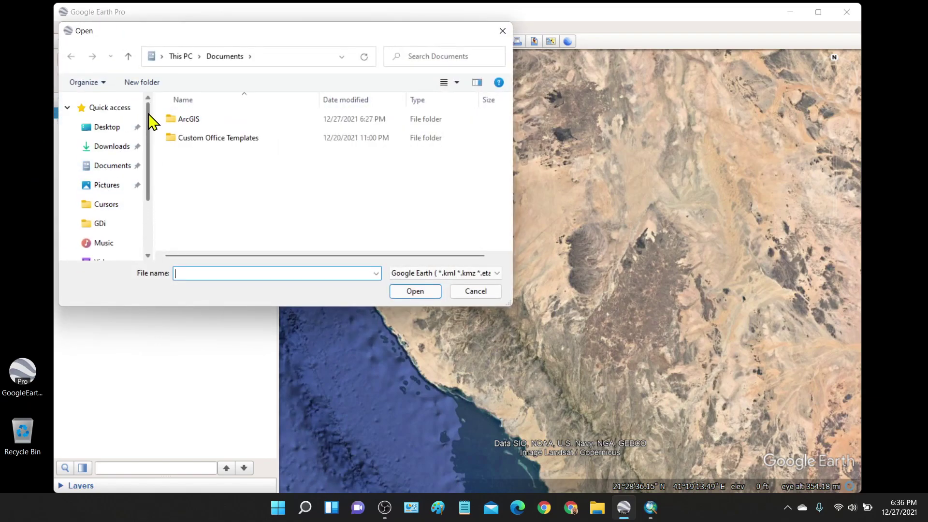
{"action": "left_click", "coordinate": [99, 127]}
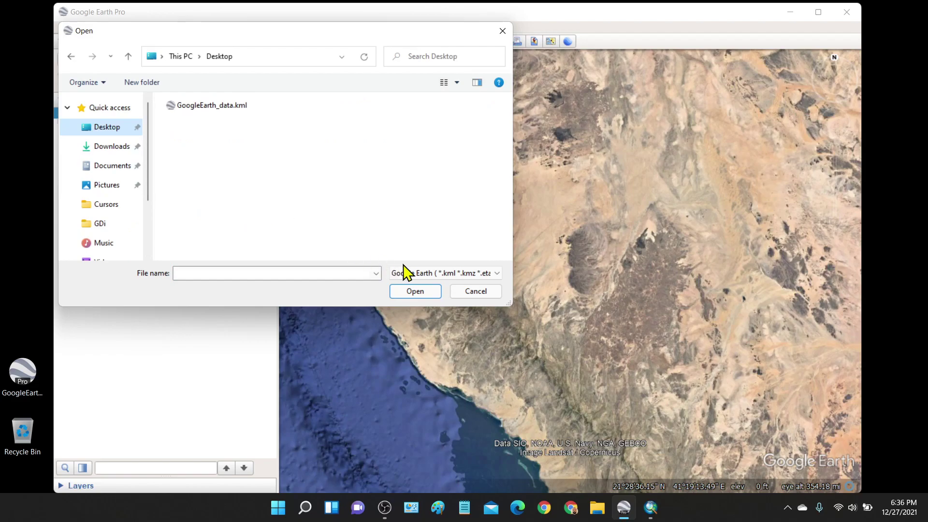
{"action": "left_click", "coordinate": [464, 293]}
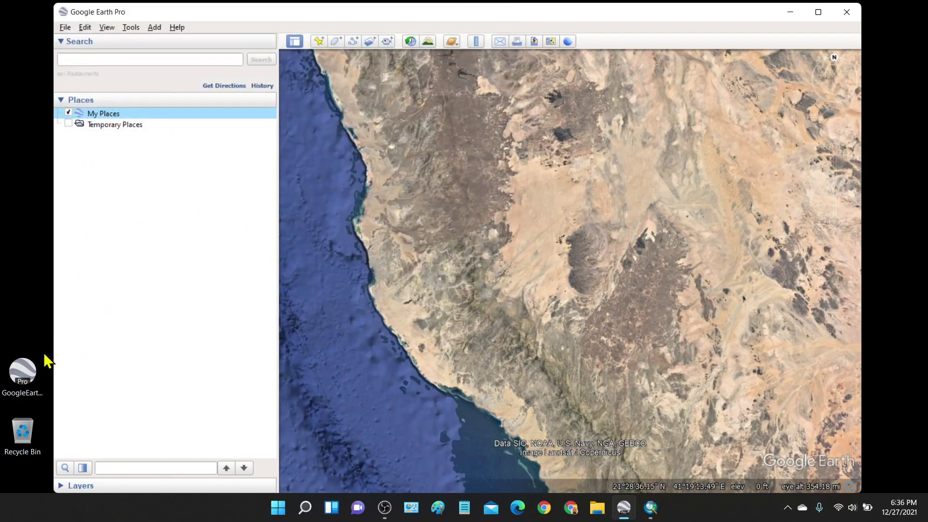
Step: Drop GoogleEarth_data.kml onto the map, expand it, and select Line1, Line2, Line7 and Point3
{"action": "left_click_drag", "start_coordinate": [25, 376], "coordinate": [451, 292]}
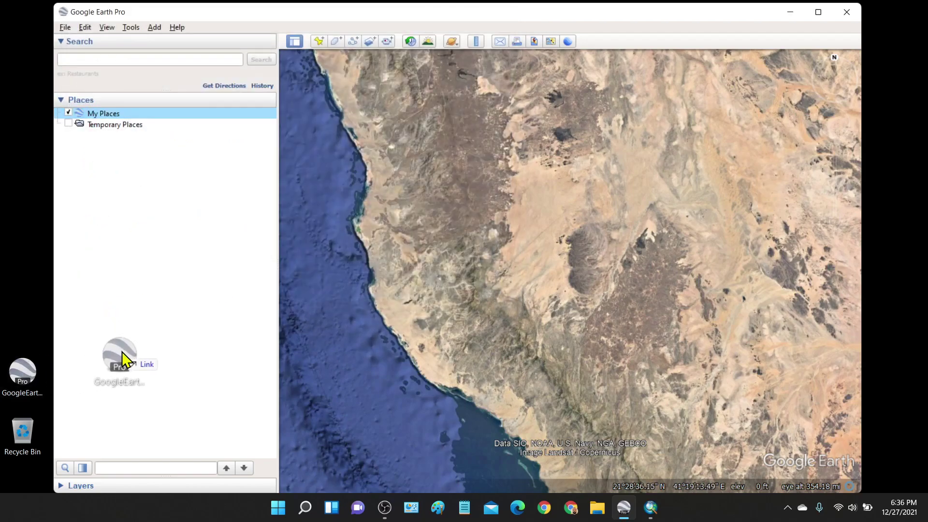
{"action": "left_click", "coordinate": [64, 136]}
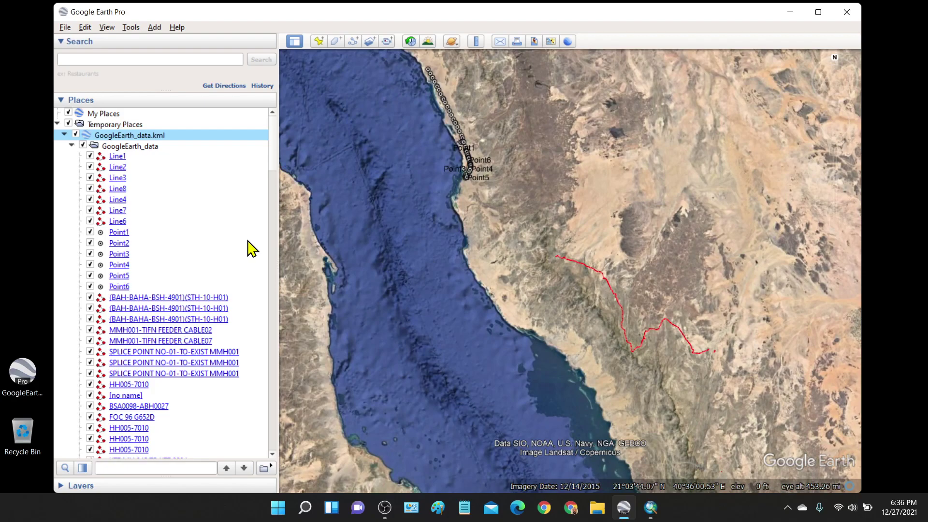
{"action": "left_click", "coordinate": [137, 156]}
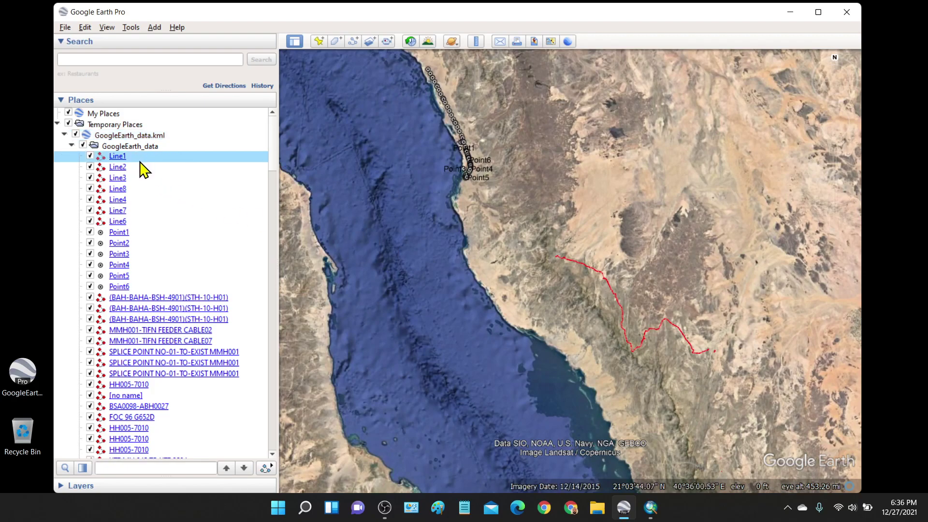
{"action": "left_click", "coordinate": [144, 167]}
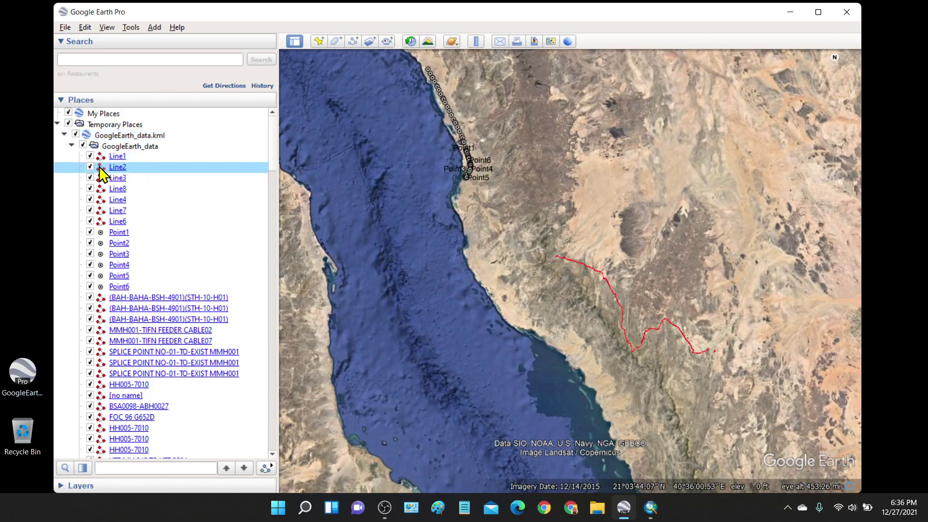
{"action": "left_click", "coordinate": [138, 211]}
{"action": "left_click", "coordinate": [104, 234]}
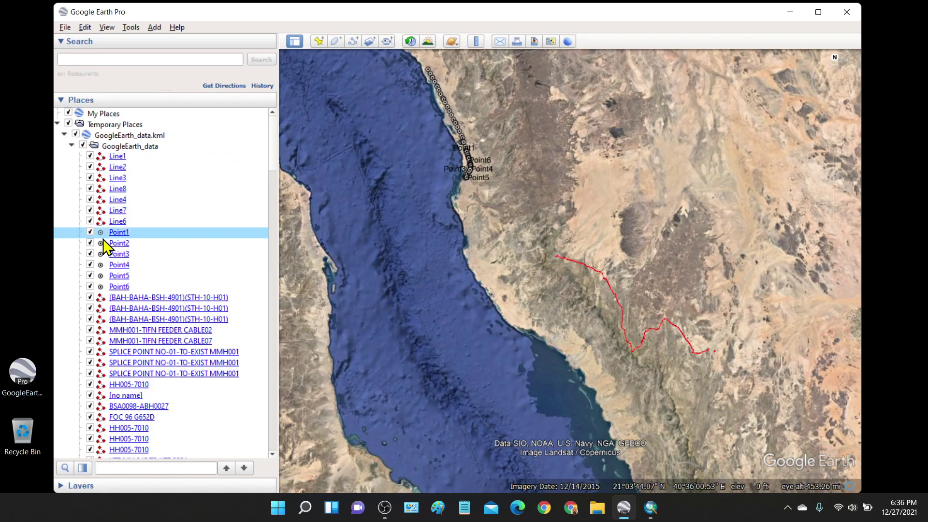
{"action": "left_click", "coordinate": [107, 243]}
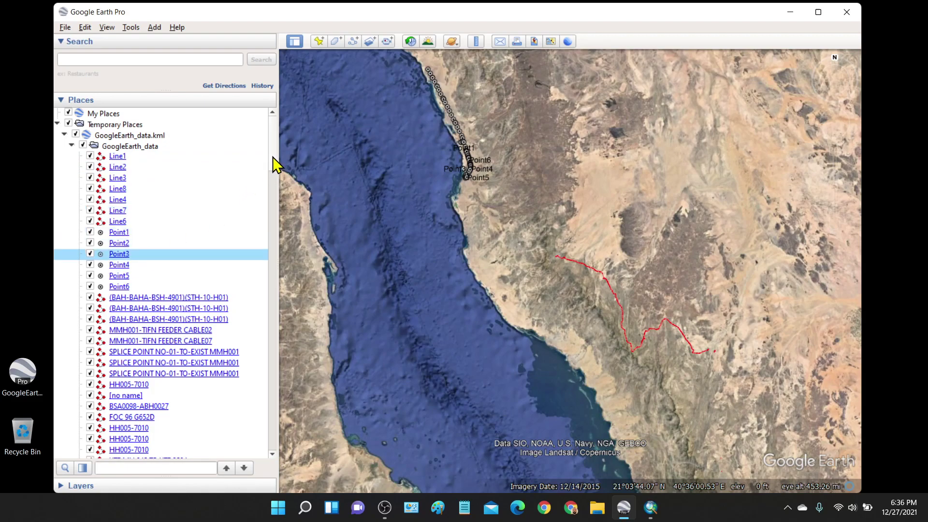
Step: Scroll down the Places list and select several unnamed placemarks
{"action": "left_click_drag", "start_coordinate": [274, 153], "coordinate": [271, 207]}
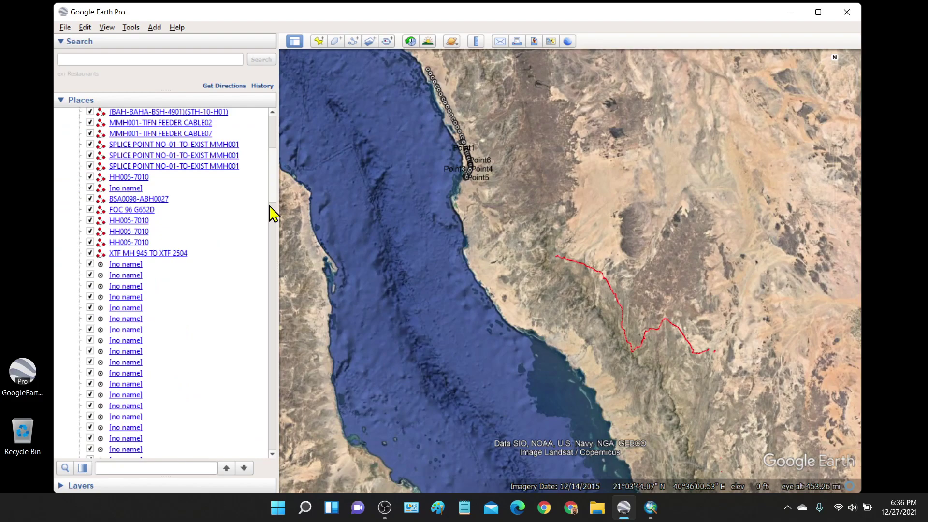
{"action": "scroll", "coordinate": [166, 290], "scroll_direction": "down", "scroll_amount": 5}
{"action": "left_click", "coordinate": [161, 224]}
{"action": "left_click", "coordinate": [165, 245]}
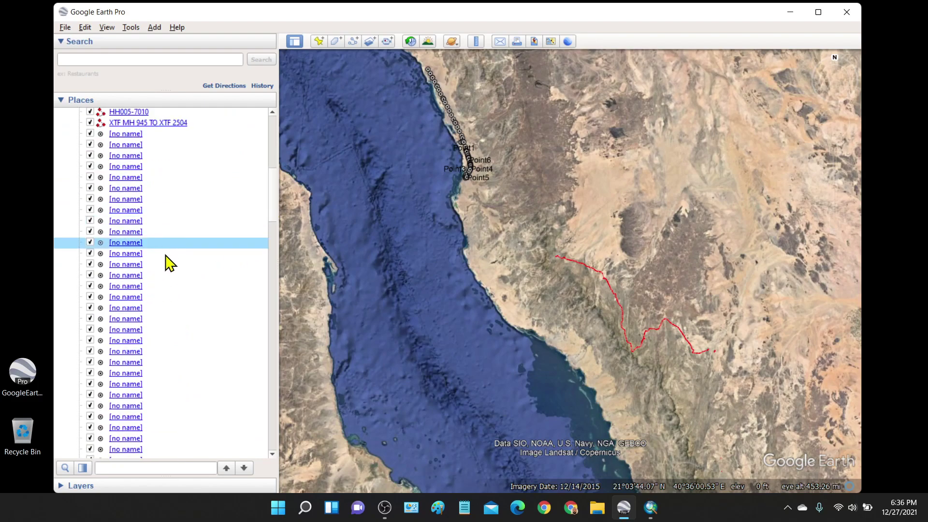
{"action": "left_click", "coordinate": [173, 286]}
{"action": "left_click", "coordinate": [273, 343]}
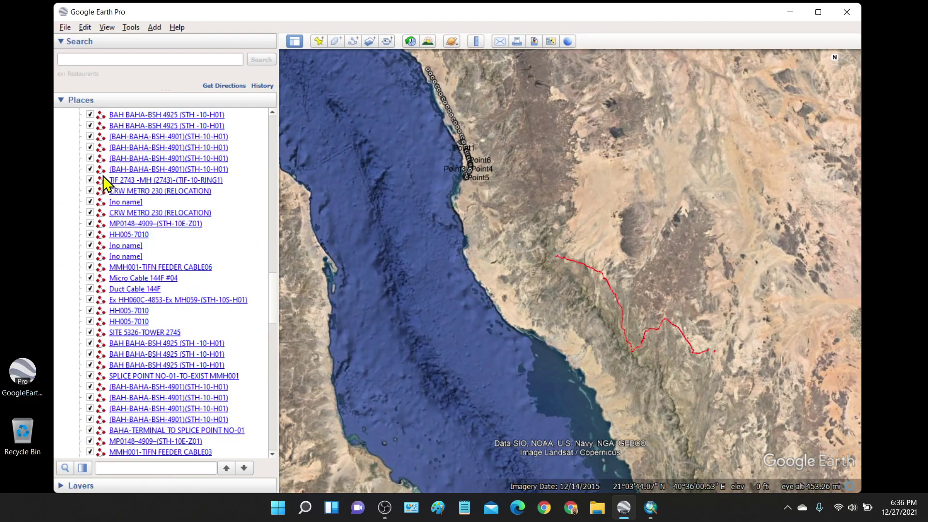
{"action": "left_click_drag", "start_coordinate": [271, 311], "coordinate": [271, 143]}
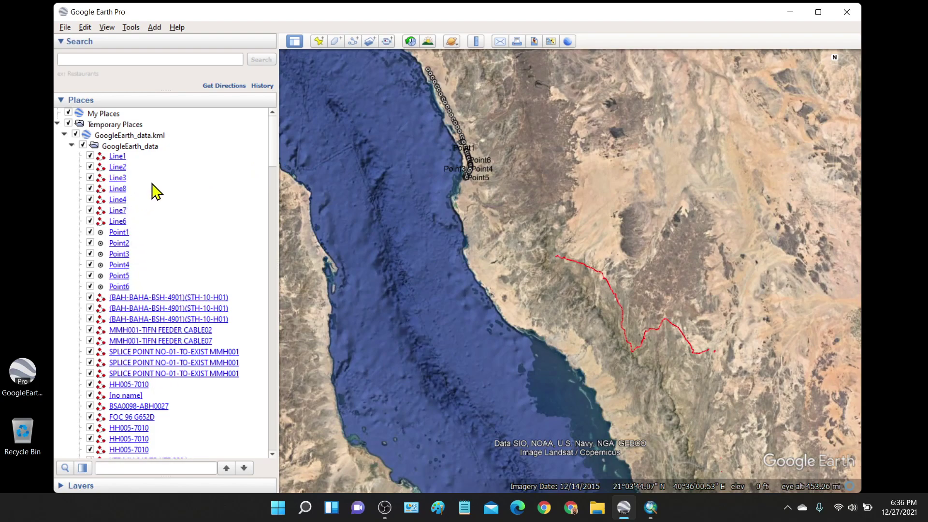
Step: Sort the GoogleEarth_data folder A-Z and select the first [no name] placemark
{"action": "left_click", "coordinate": [152, 151]}
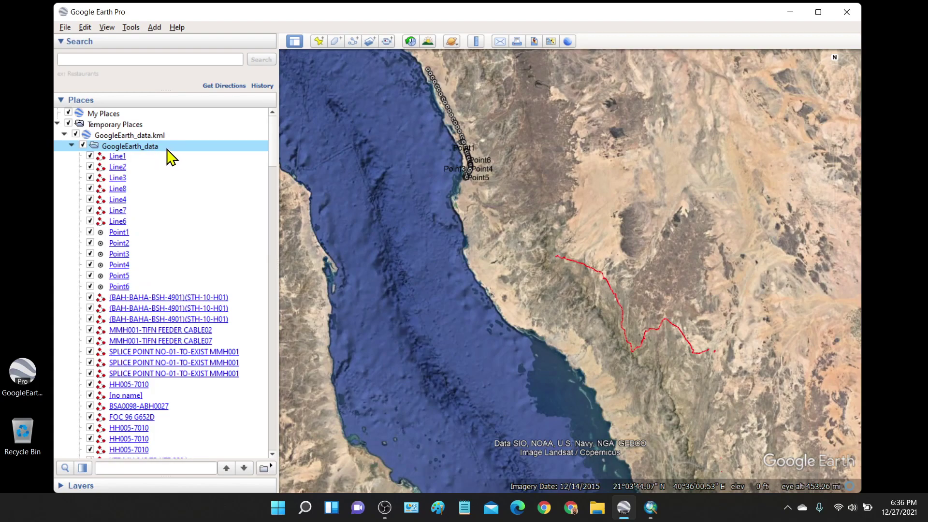
{"action": "right_click", "coordinate": [169, 156]}
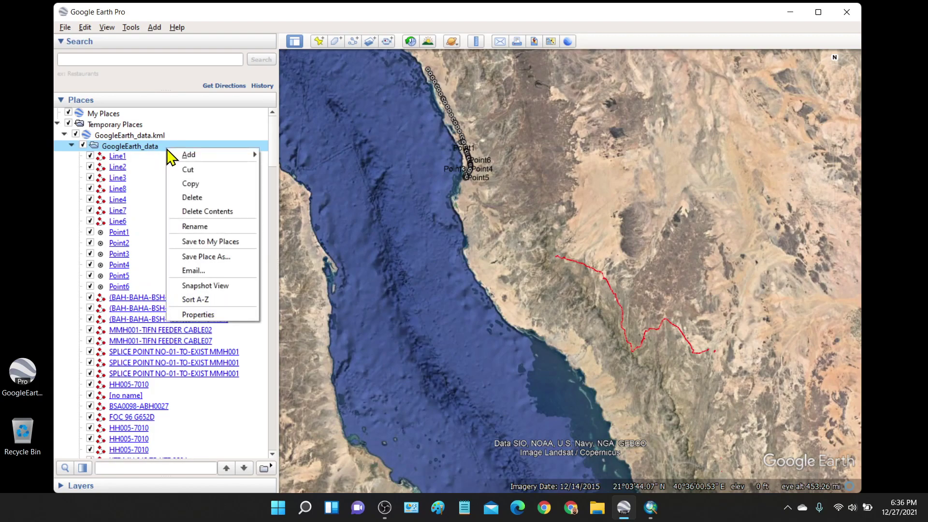
{"action": "left_click", "coordinate": [218, 300]}
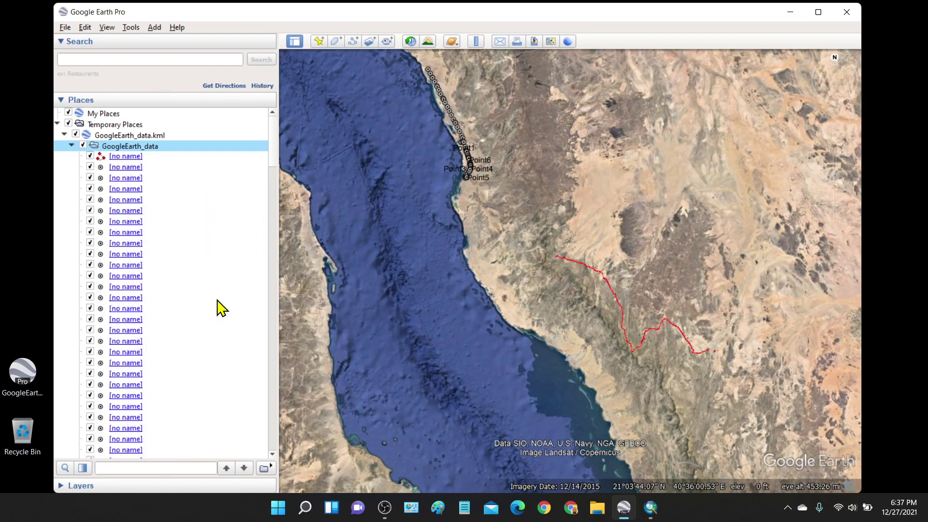
{"action": "left_click", "coordinate": [163, 157]}
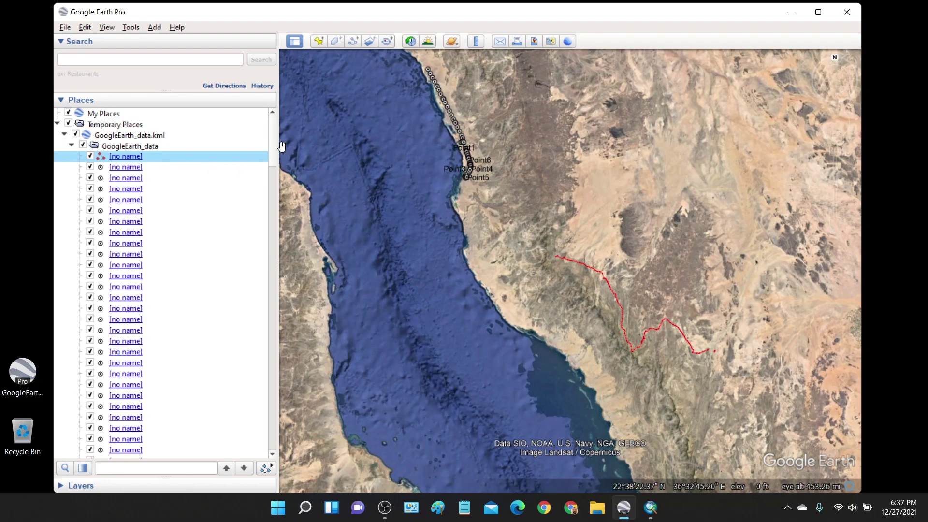
{"action": "left_click_drag", "start_coordinate": [274, 146], "coordinate": [270, 199]}
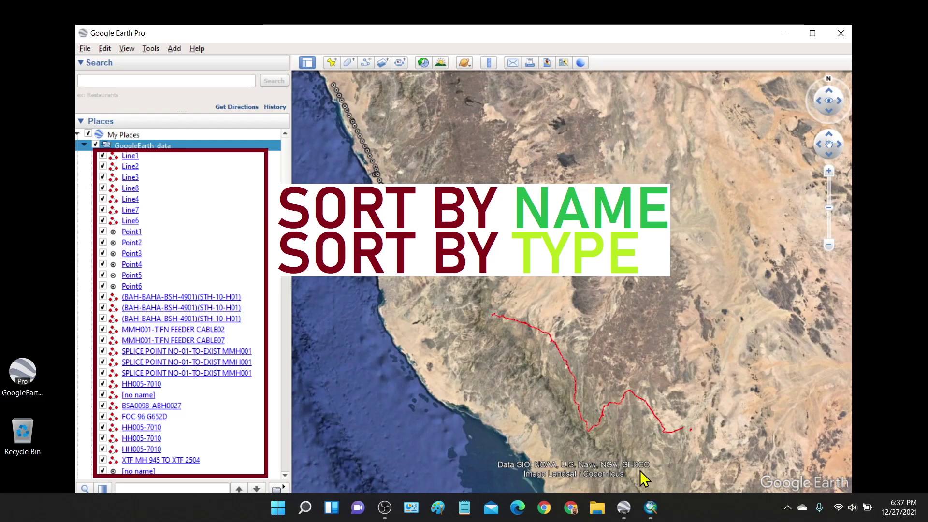
{"action": "left_click", "coordinate": [650, 512]}
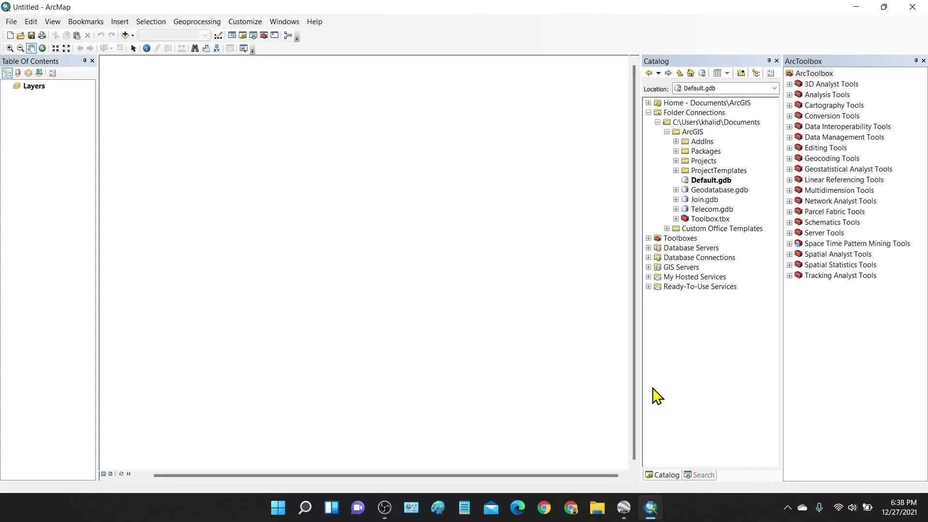
{"action": "left_click", "coordinate": [666, 61]}
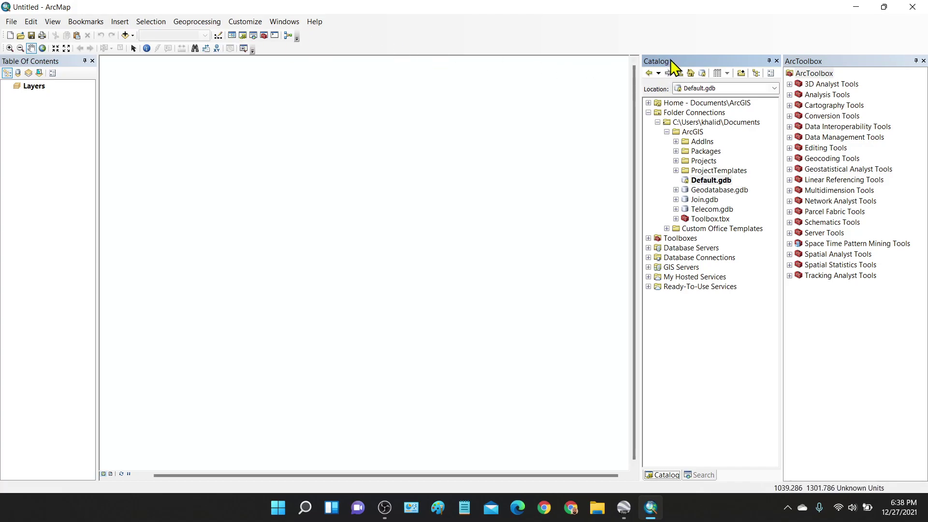
{"action": "left_click", "coordinate": [284, 24]}
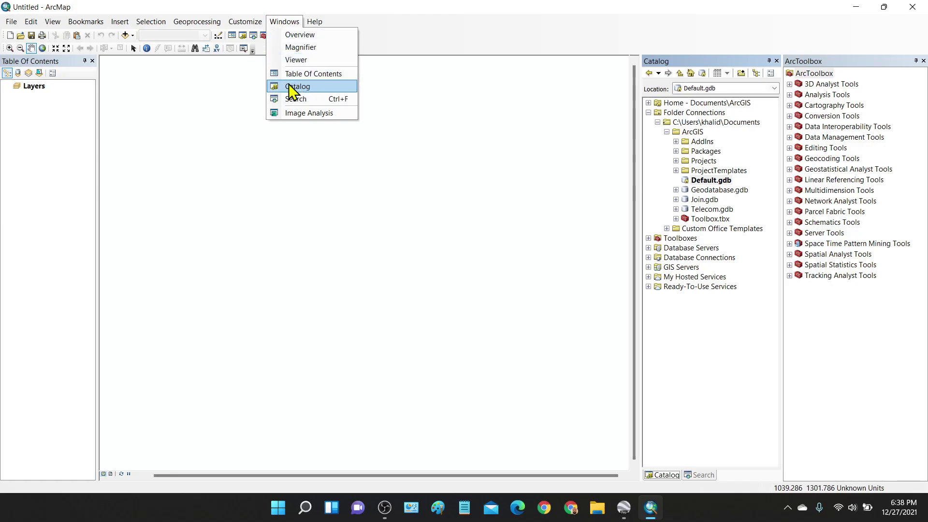
{"action": "left_click", "coordinate": [316, 87]}
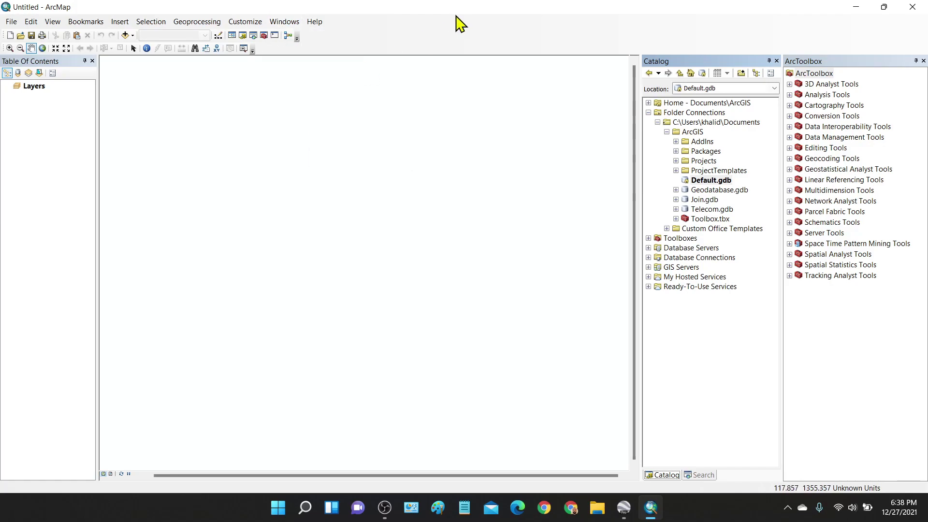
{"action": "left_click", "coordinate": [844, 61]}
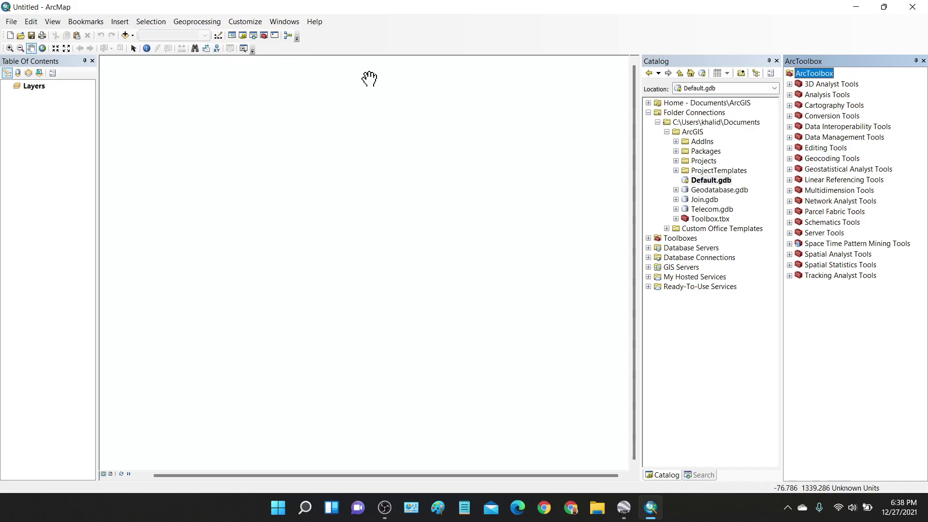
Step: Launch KML To Layer from ArcToolbox's Conversion Tools > From KML toolset
{"action": "left_click", "coordinate": [702, 369]}
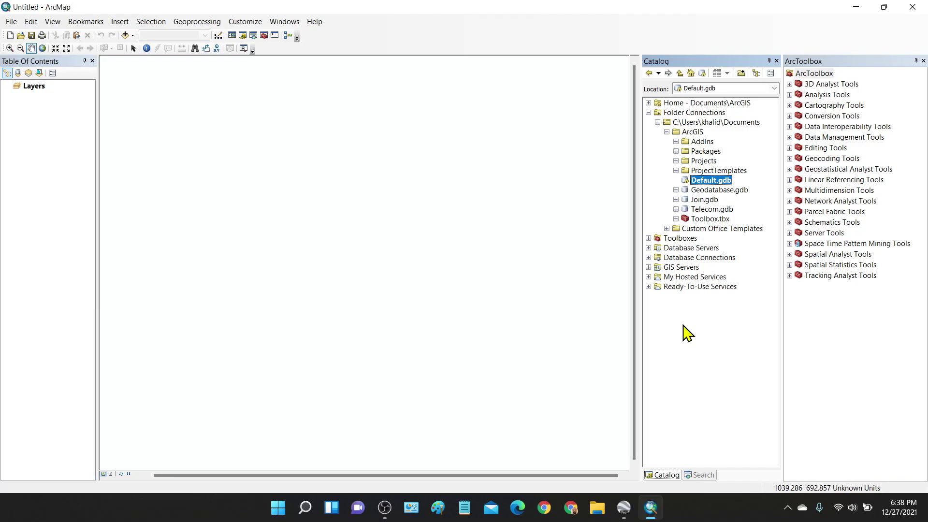
{"action": "left_click", "coordinate": [840, 63]}
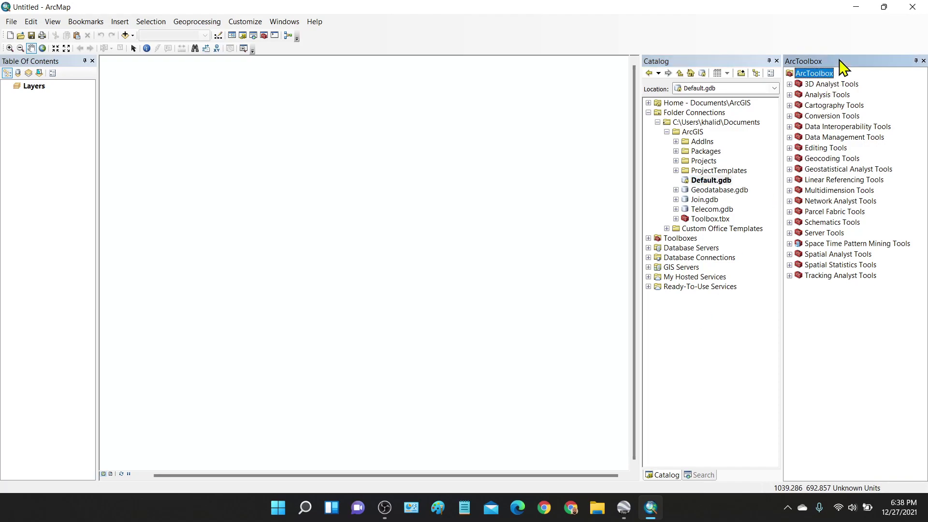
{"action": "left_click", "coordinate": [797, 116]}
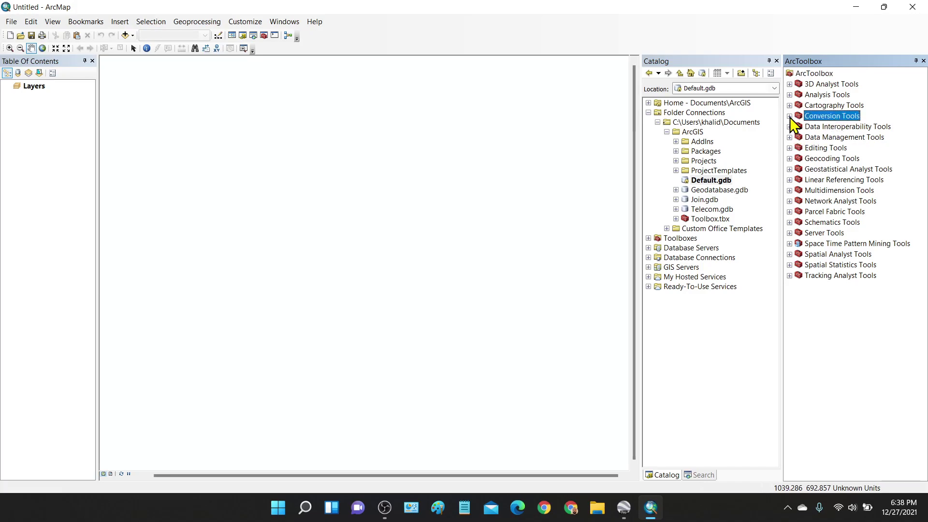
{"action": "left_click", "coordinate": [789, 116]}
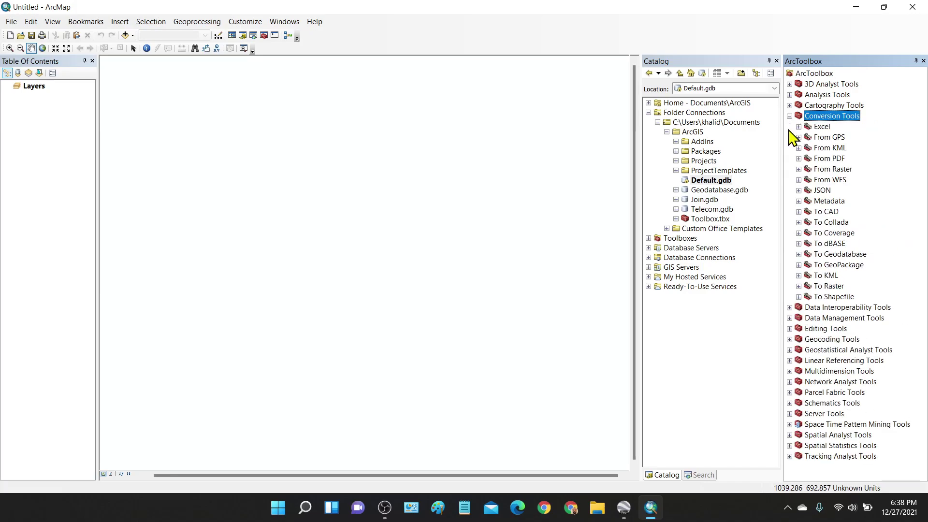
{"action": "left_click", "coordinate": [828, 148]}
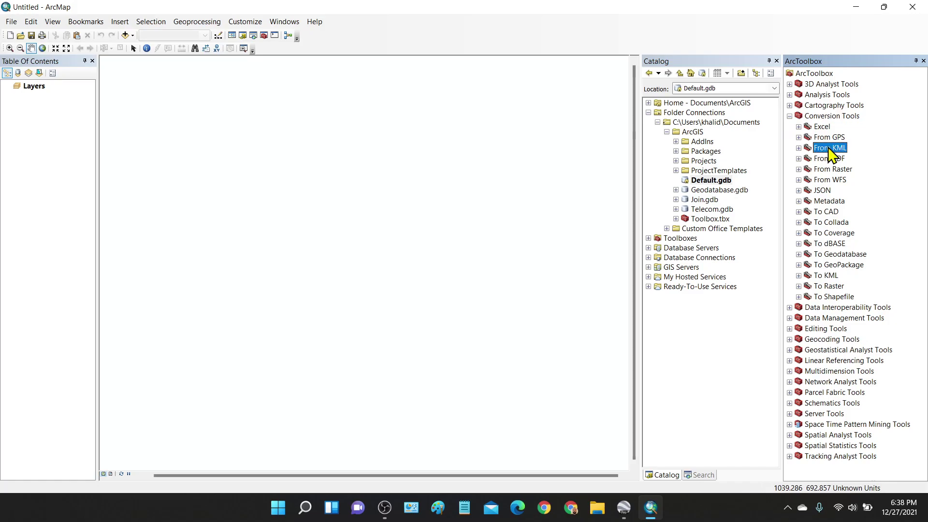
{"action": "left_click", "coordinate": [798, 148]}
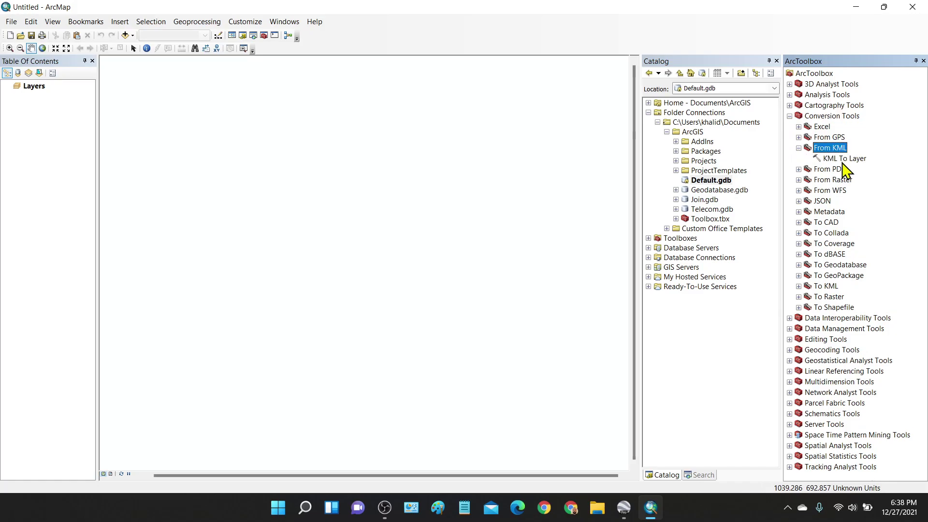
{"action": "left_click", "coordinate": [842, 159]}
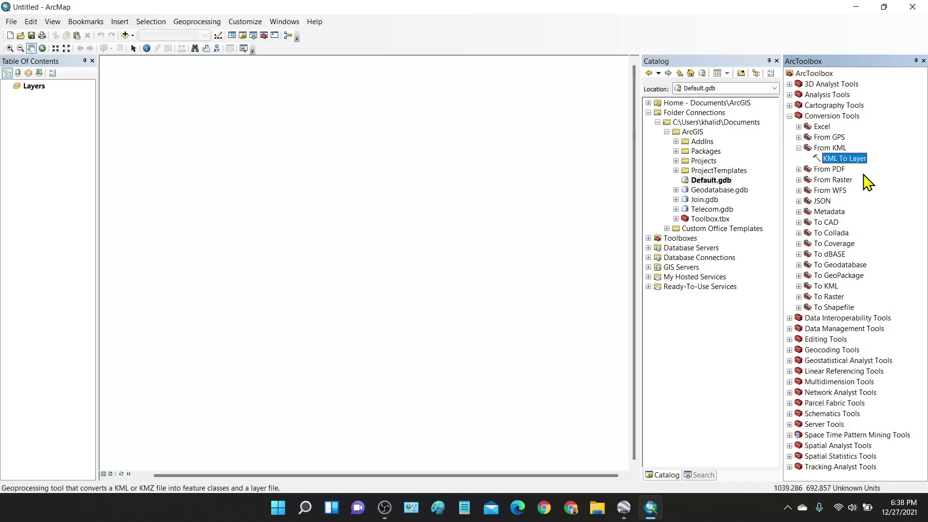
{"action": "double_click", "coordinate": [839, 161]}
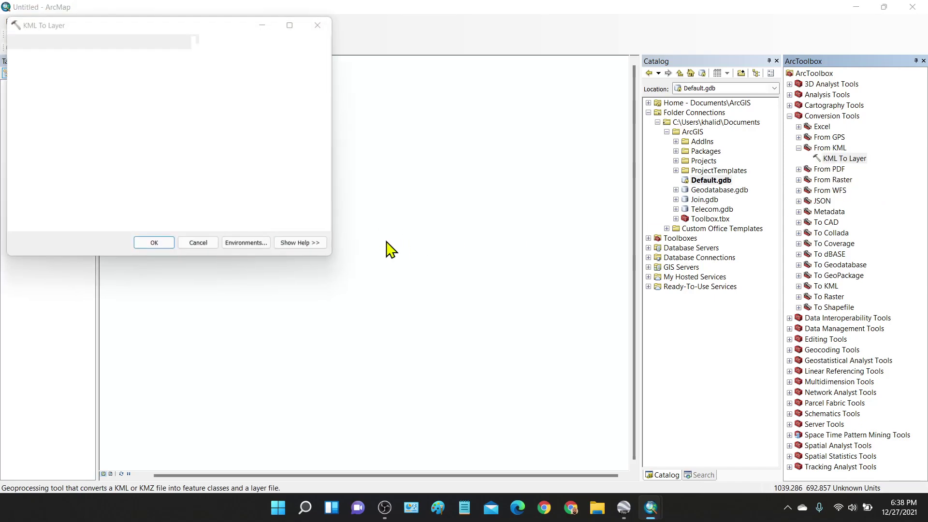
Step: Set the tool's input to GoogleEarth_data.kml from the Desktop
{"action": "left_click_drag", "start_coordinate": [224, 24], "coordinate": [378, 118]}
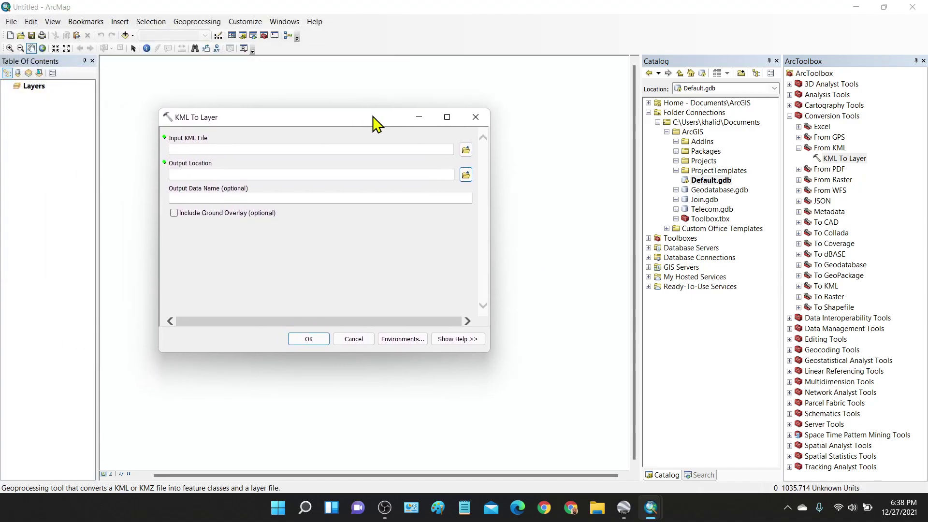
{"action": "left_click", "coordinate": [466, 150]}
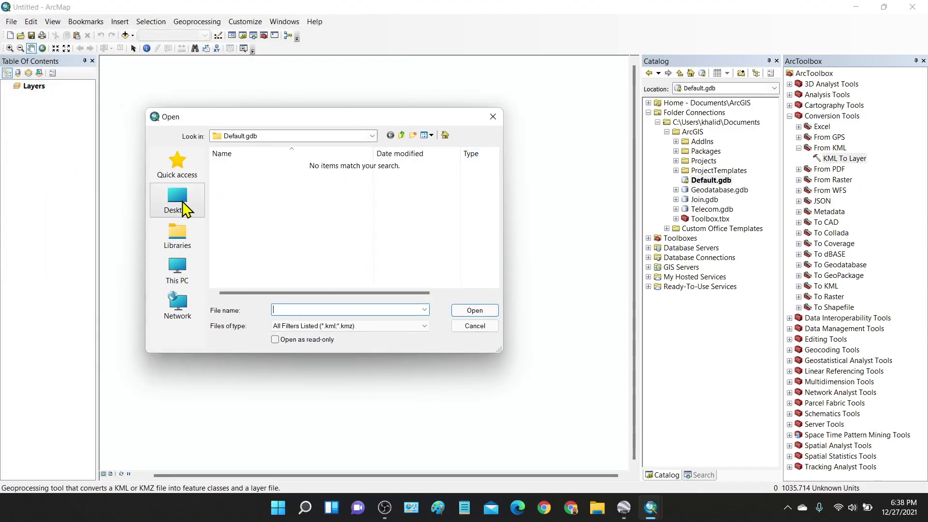
{"action": "left_click", "coordinate": [184, 209]}
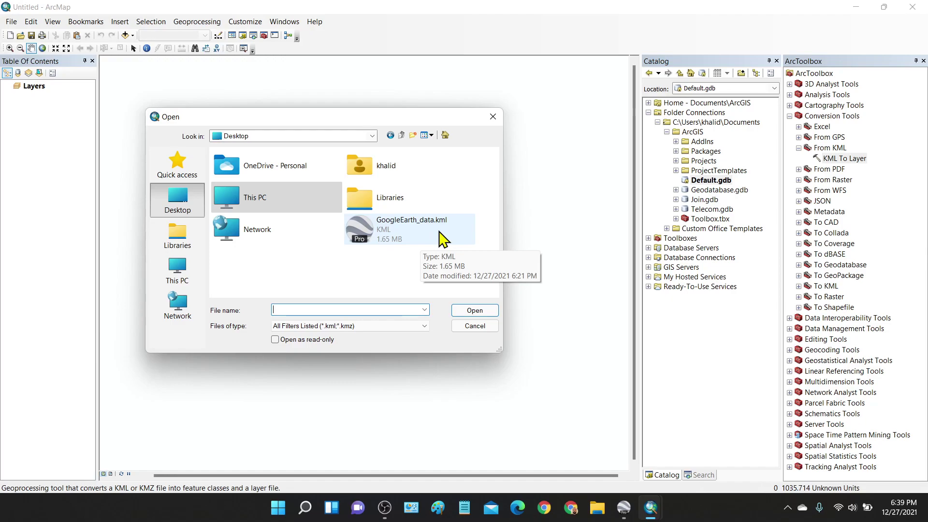
{"action": "left_click", "coordinate": [441, 236]}
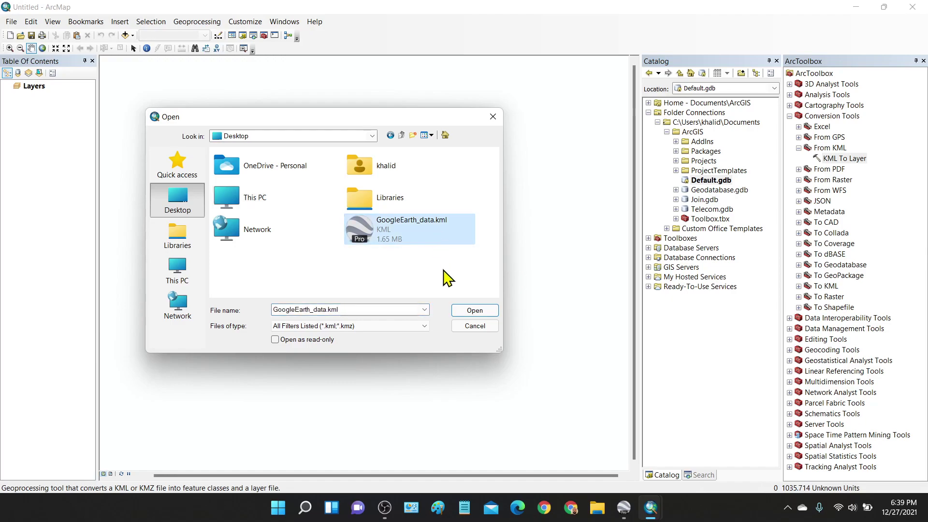
{"action": "left_click", "coordinate": [464, 312]}
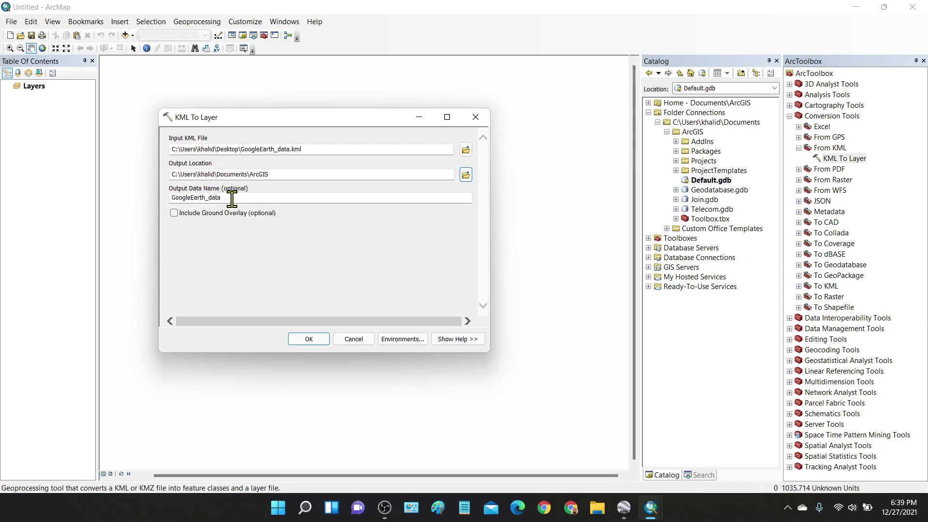
Step: Run KML To Layer, dismiss the completion notice, and inspect the new Points and Polylines layers
{"action": "left_click", "coordinate": [300, 343]}
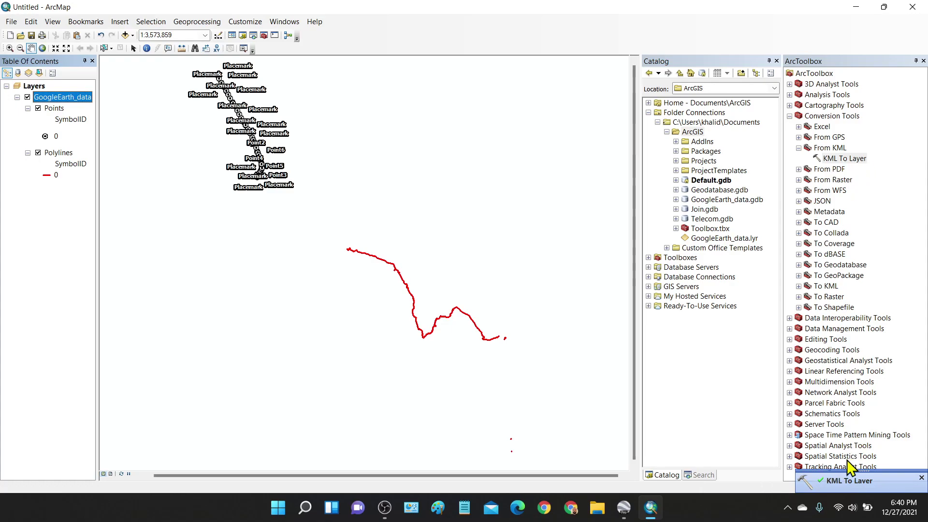
{"action": "left_click", "coordinate": [922, 478]}
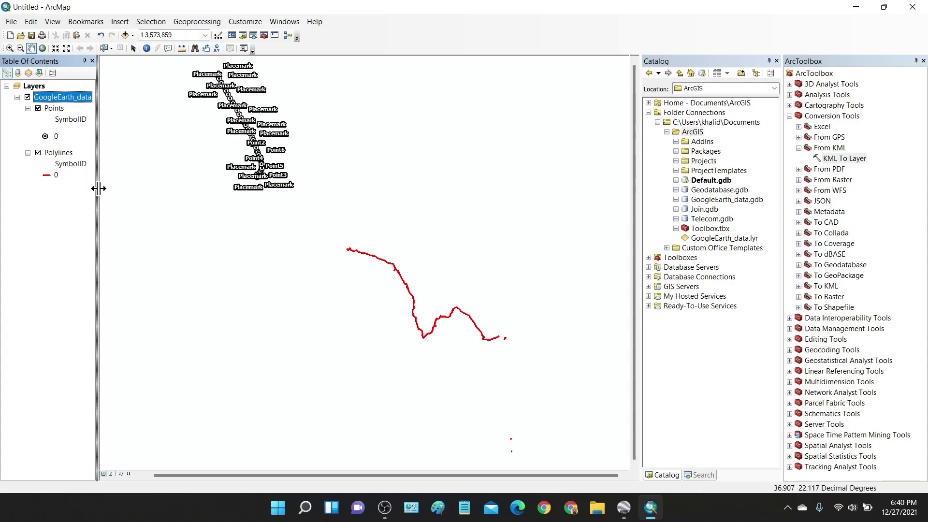
{"action": "left_click_drag", "start_coordinate": [98, 187], "coordinate": [161, 189]}
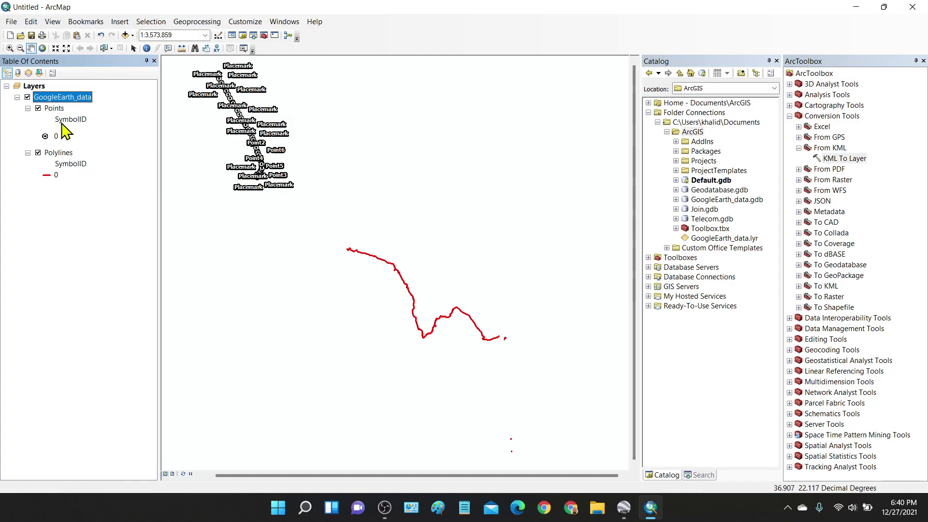
{"action": "left_click", "coordinate": [57, 109]}
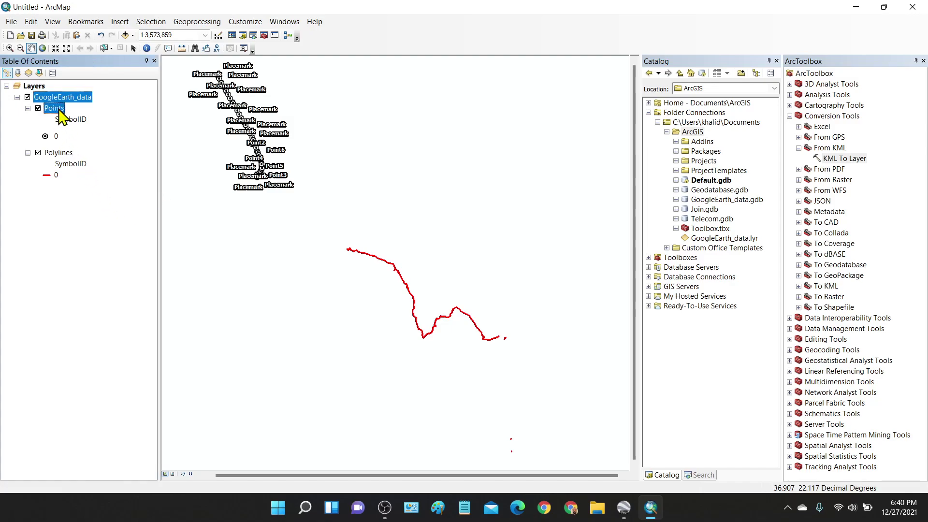
{"action": "left_click", "coordinate": [59, 154]}
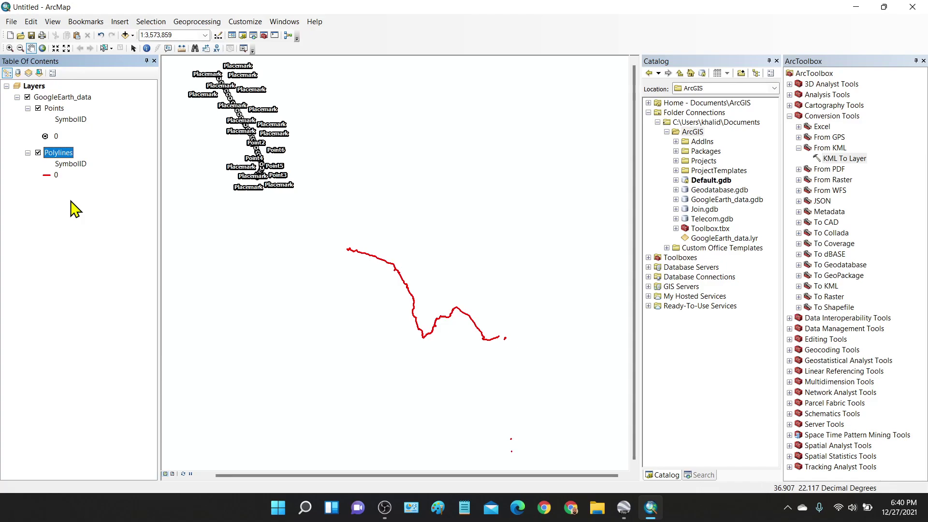
{"action": "left_click", "coordinate": [55, 109]}
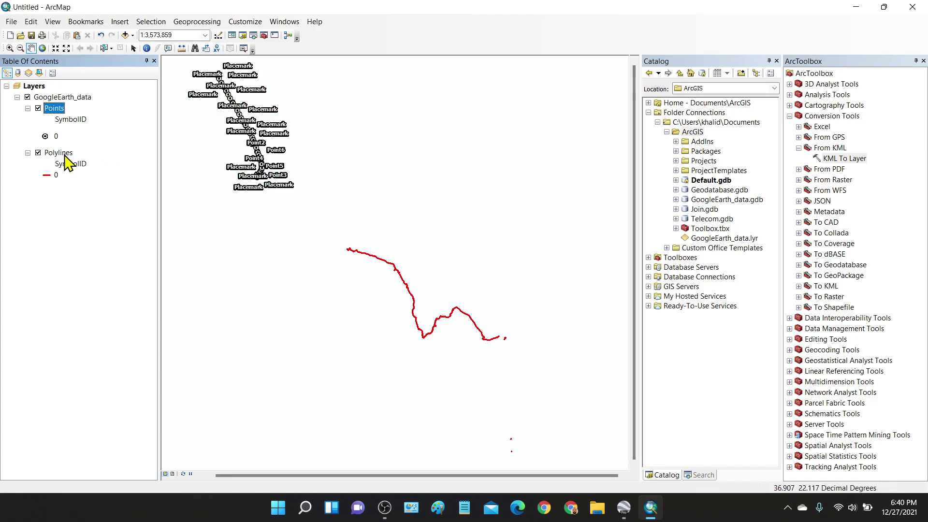
{"action": "left_click", "coordinate": [65, 154]}
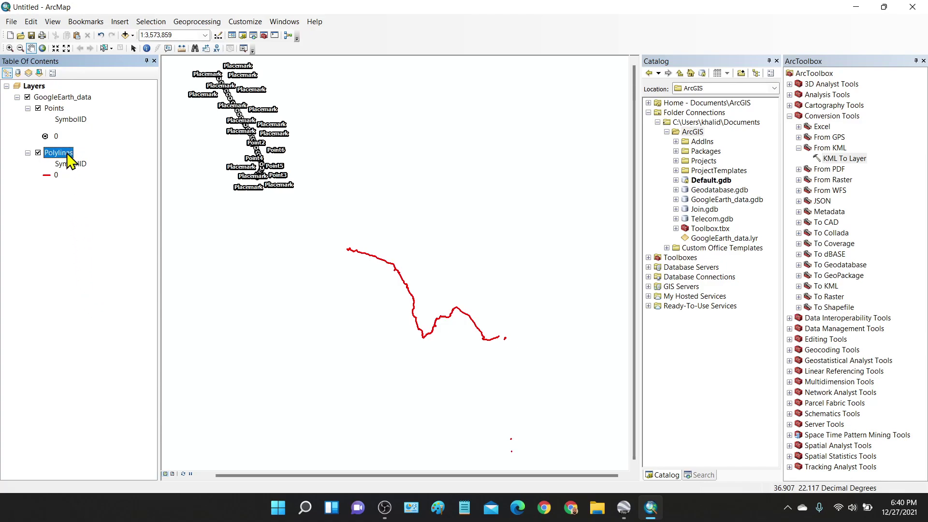
Step: Open the Polylines attribute table, resize it to show all fields including AltMode, then close it
{"action": "right_click", "coordinate": [60, 154]}
{"action": "left_click", "coordinate": [85, 184]}
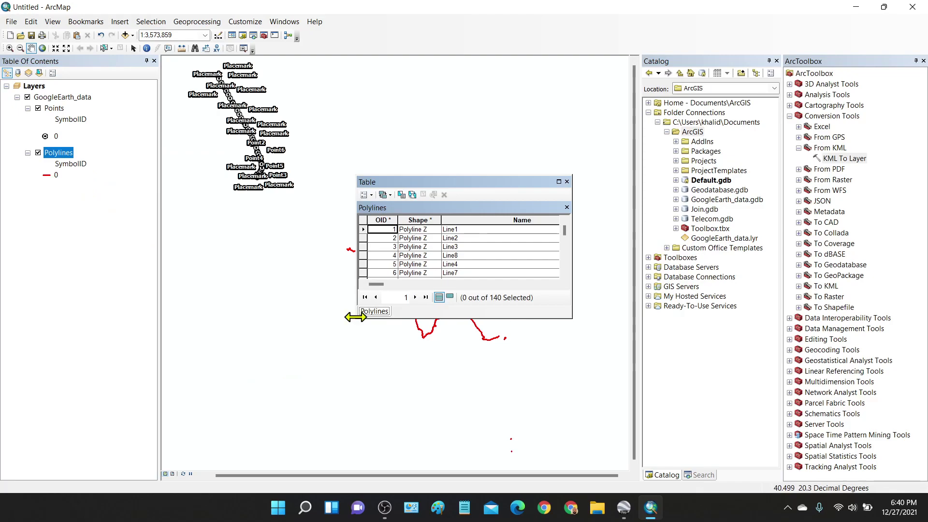
{"action": "left_click_drag", "start_coordinate": [356, 316], "coordinate": [95, 316]}
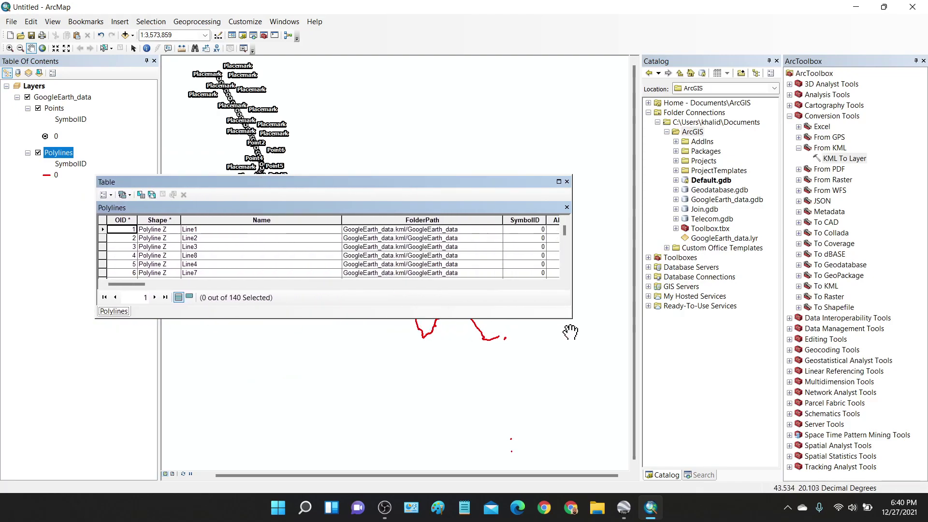
{"action": "left_click_drag", "start_coordinate": [569, 318], "coordinate": [569, 463]}
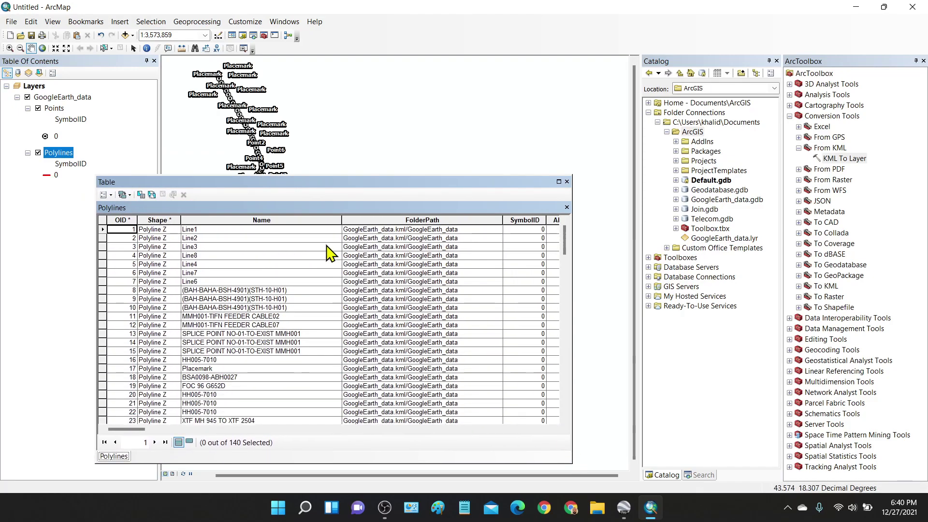
{"action": "left_click_drag", "start_coordinate": [341, 217], "coordinate": [314, 217]}
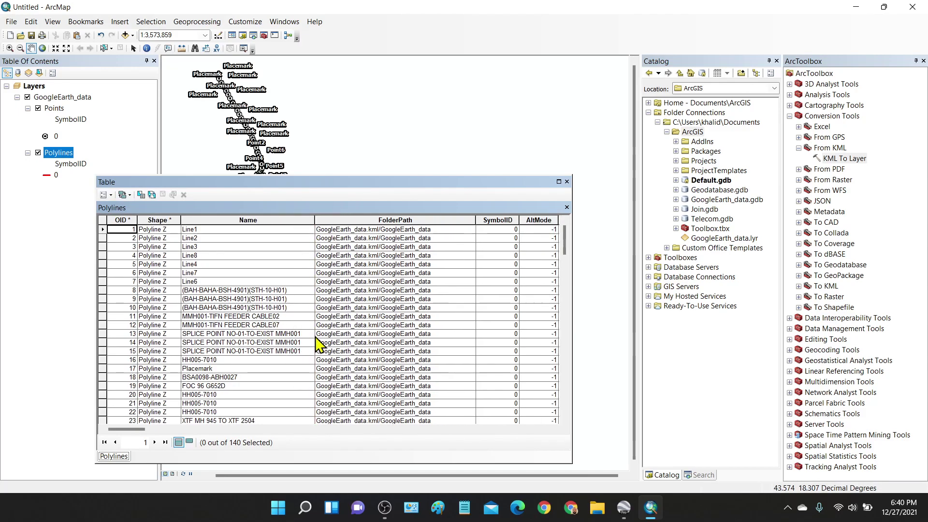
{"action": "mouse_move", "coordinate": [136, 429]}
{"action": "left_mouse_down"}
{"action": "mouse_move", "coordinate": [347, 440]}
{"action": "mouse_move", "coordinate": [145, 426]}
{"action": "left_mouse_up"}
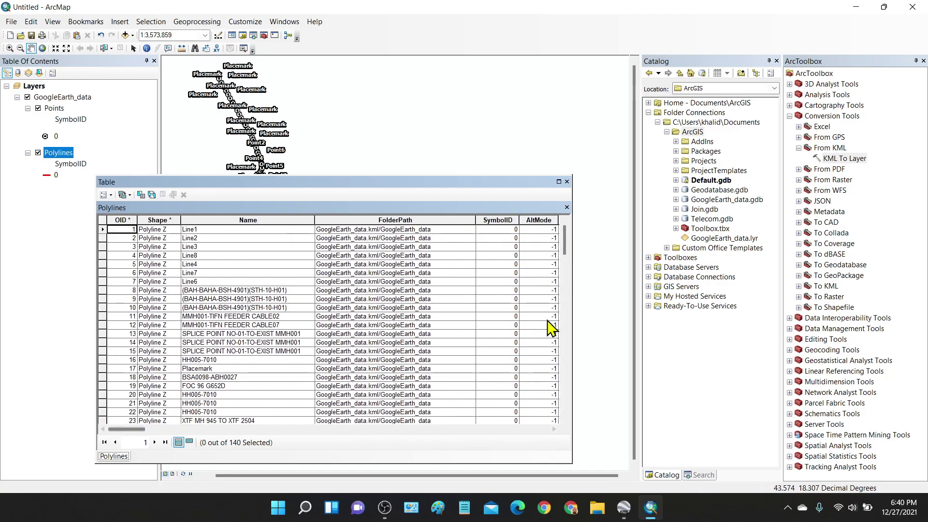
{"action": "left_click_drag", "start_coordinate": [573, 315], "coordinate": [795, 315]}
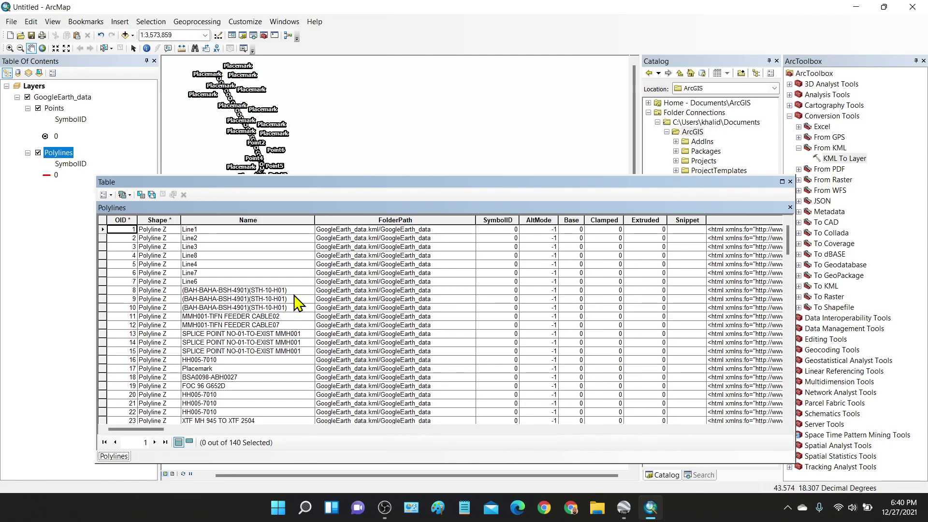
{"action": "left_click", "coordinate": [790, 181]}
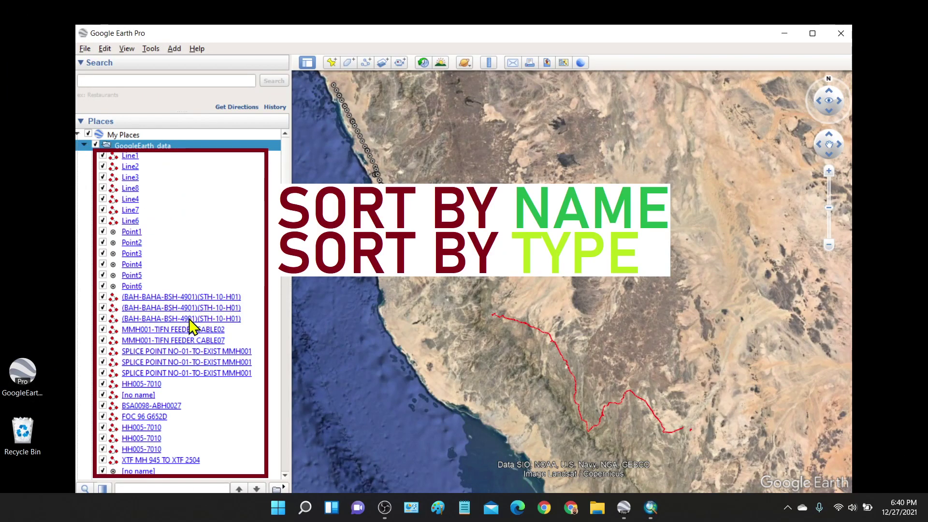
Step: In Google Earth Pro, show the first (BAH-BAHA-BSH-4901)(STH-10-H01) cable's attribute balloon
{"action": "left_click", "coordinate": [624, 507]}
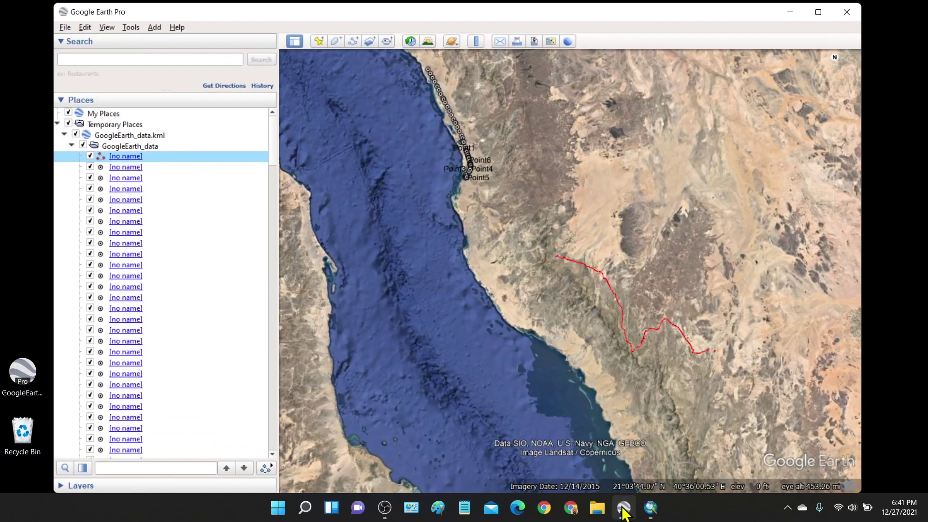
{"action": "left_click_drag", "start_coordinate": [272, 146], "coordinate": [273, 248]}
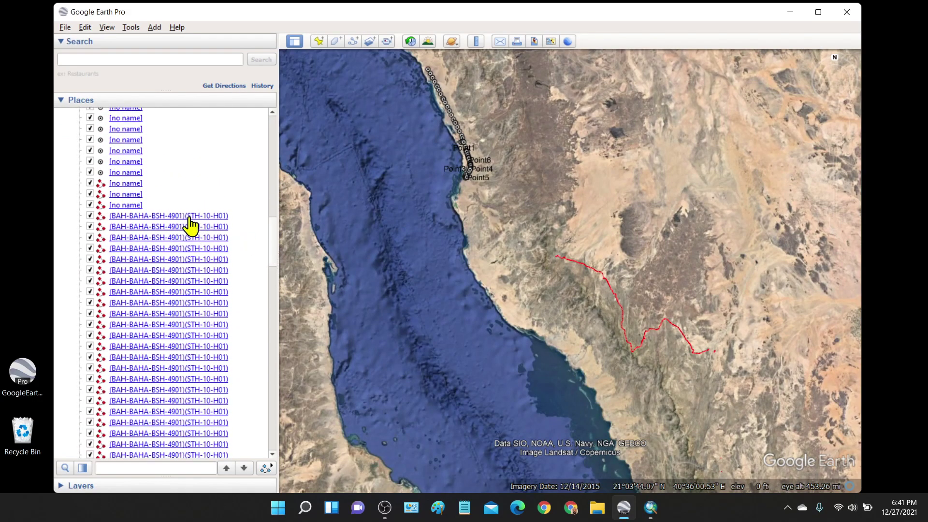
{"action": "left_click", "coordinate": [191, 217]}
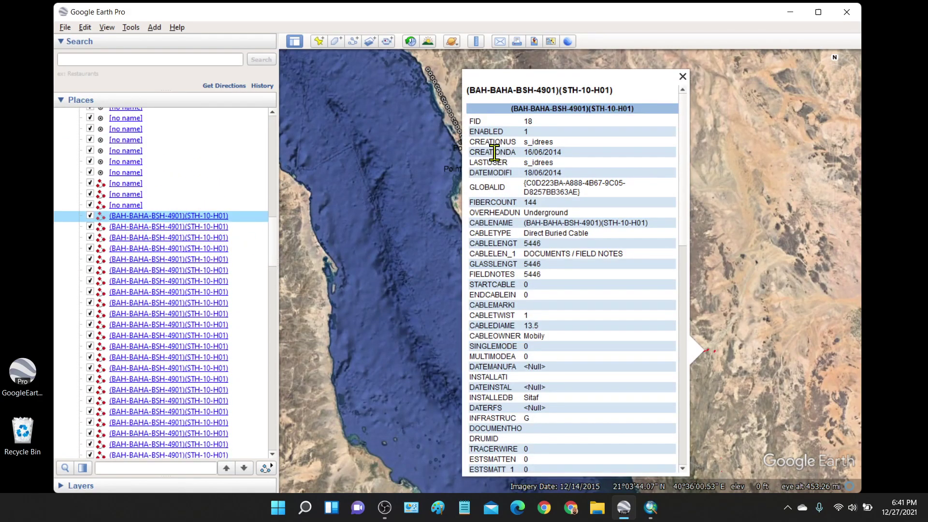
{"action": "mouse_move", "coordinate": [475, 143]}
{"action": "left_mouse_down"}
{"action": "mouse_move", "coordinate": [499, 145]}
{"action": "mouse_move", "coordinate": [493, 237]}
{"action": "left_mouse_up"}
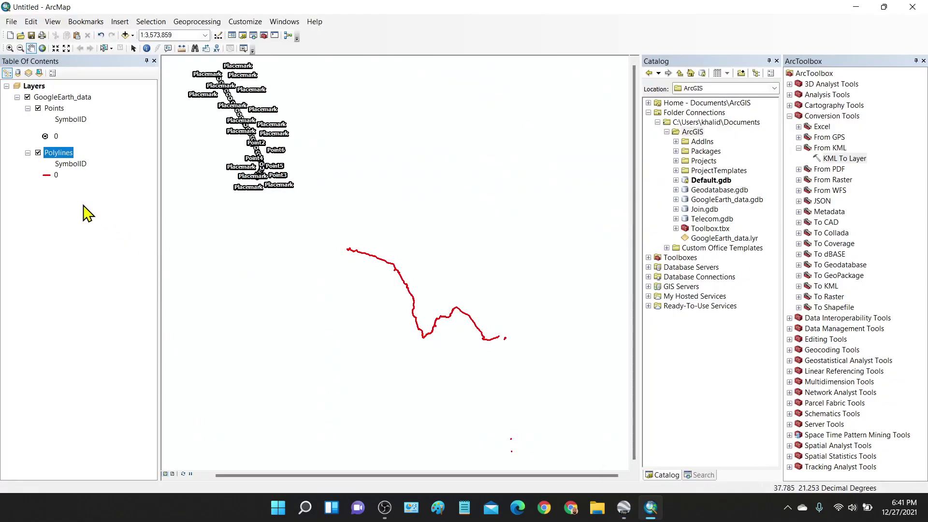
{"action": "right_click", "coordinate": [66, 158]}
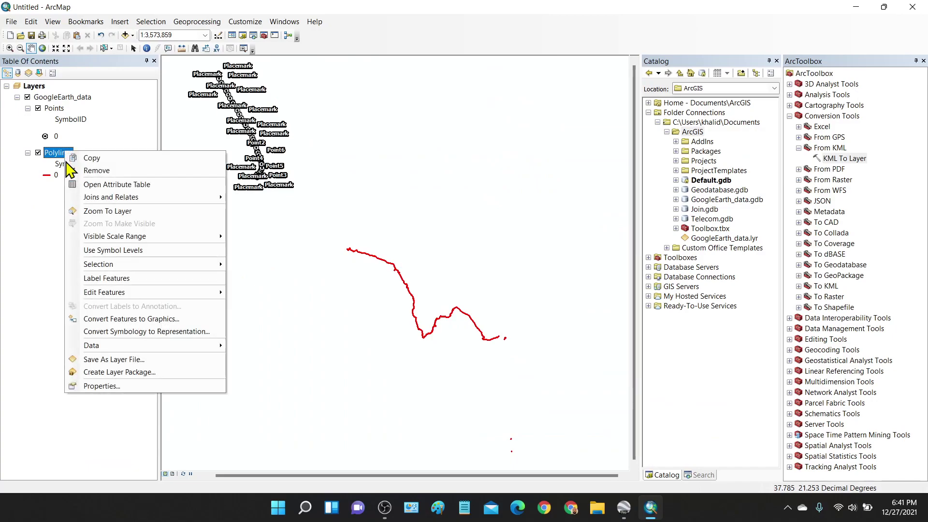
{"action": "left_click", "coordinate": [82, 182]}
{"action": "left_click_drag", "start_coordinate": [164, 429], "coordinate": [535, 429]}
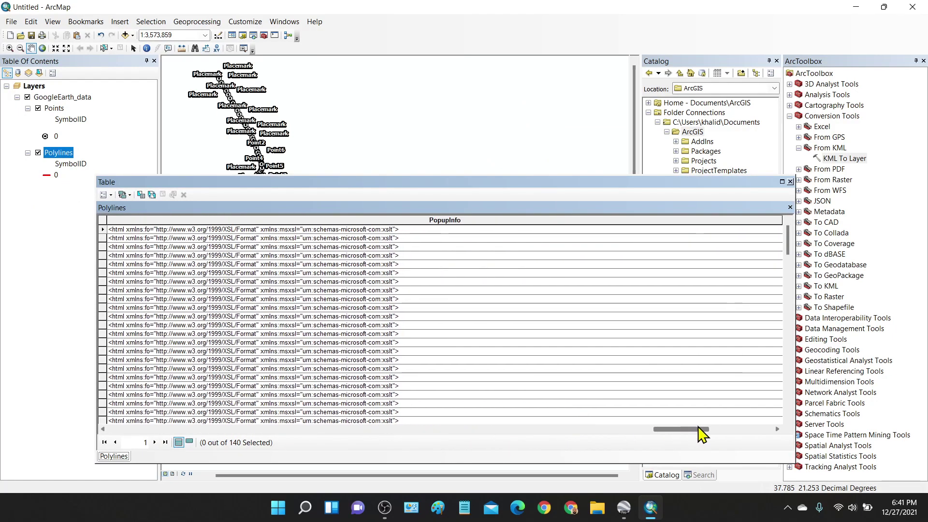
{"action": "left_click_drag", "start_coordinate": [538, 437], "coordinate": [193, 425]}
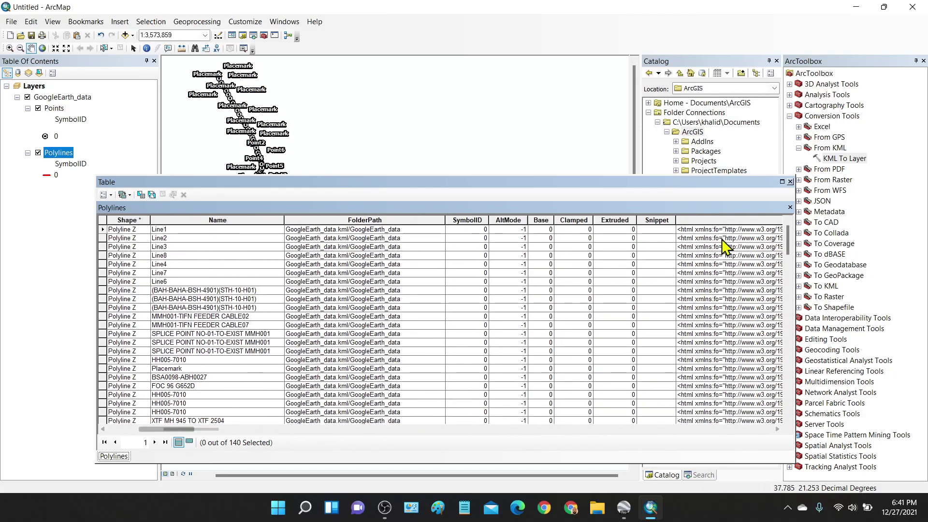
{"action": "left_click", "coordinate": [790, 182]}
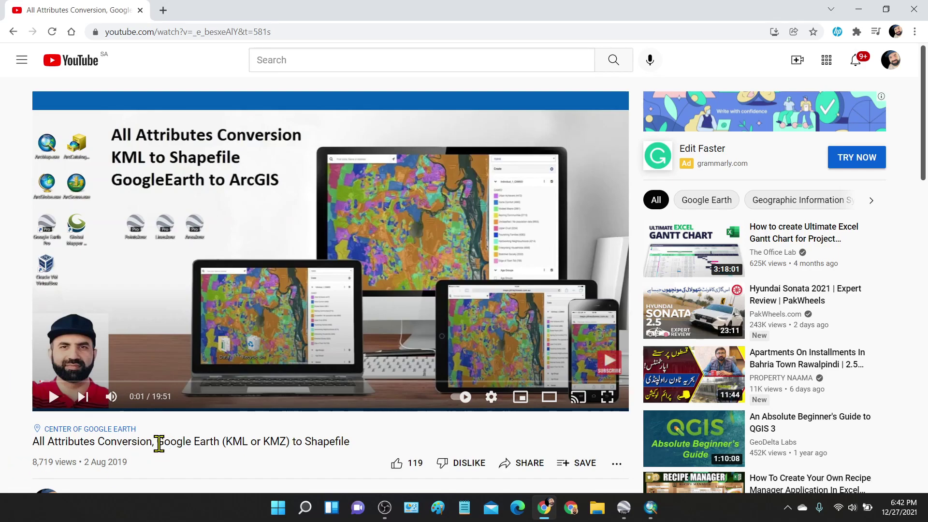
Step: Highlight the Google Earth KML, Shapefile and All Attributes words in the video title
{"action": "left_click_drag", "start_coordinate": [157, 441], "coordinate": [245, 442]}
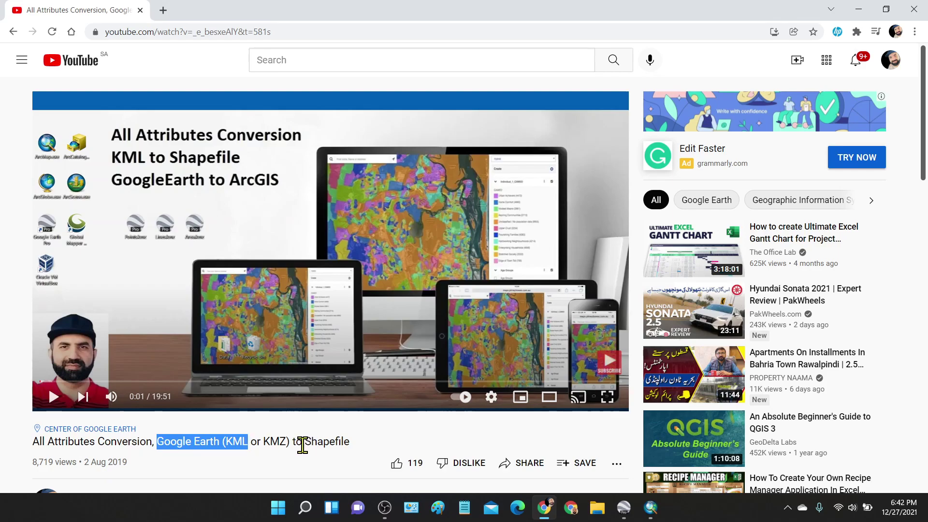
{"action": "left_click_drag", "start_coordinate": [306, 442], "coordinate": [357, 451]}
{"action": "left_click", "coordinate": [287, 445]}
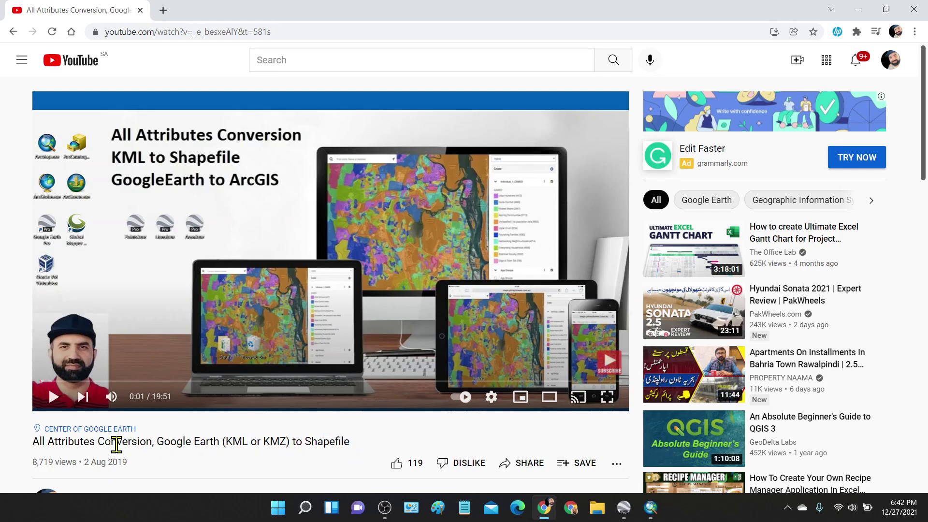
{"action": "left_click_drag", "start_coordinate": [36, 443], "coordinate": [94, 444]}
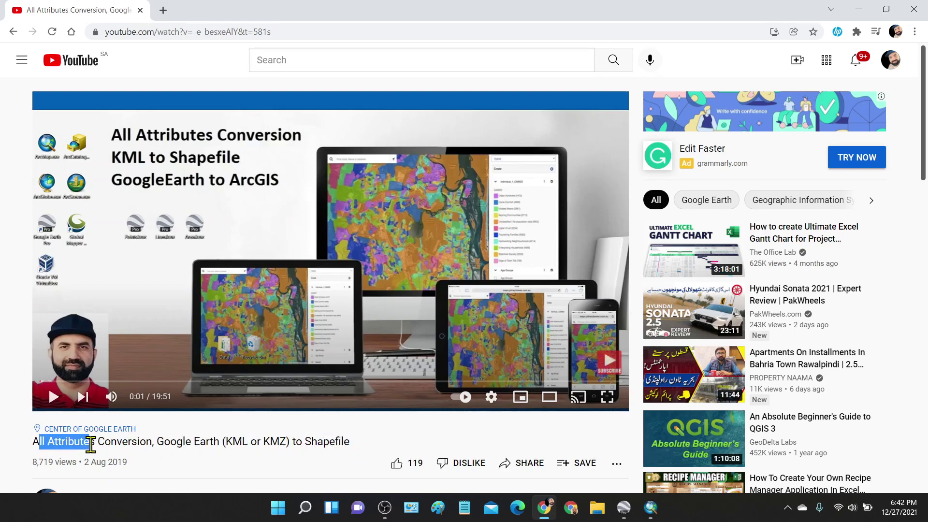
{"action": "left_click", "coordinate": [179, 460]}
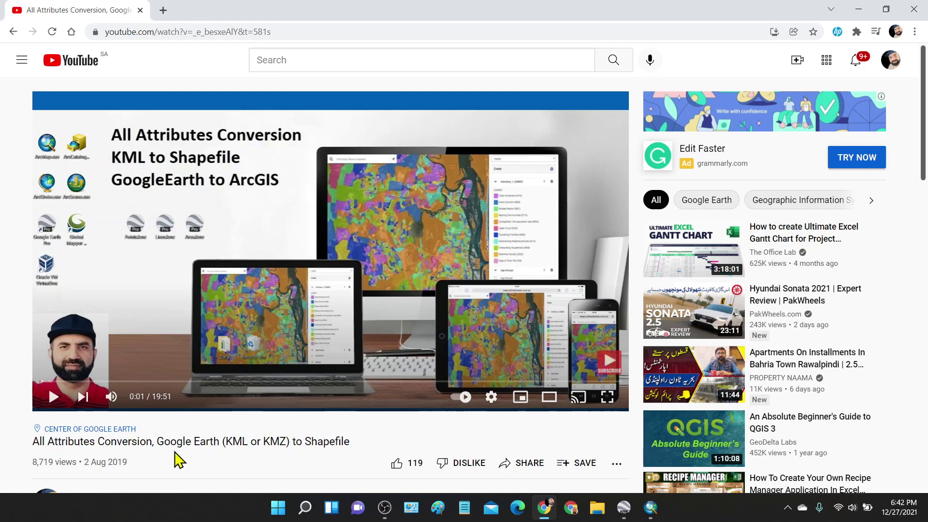
Step: Skip the tutorial through 2:54, 5:15, 7:50 and 13:07 to 15:22, then minimize Chrome
{"action": "left_click", "coordinate": [125, 381]}
{"action": "left_click", "coordinate": [194, 381]}
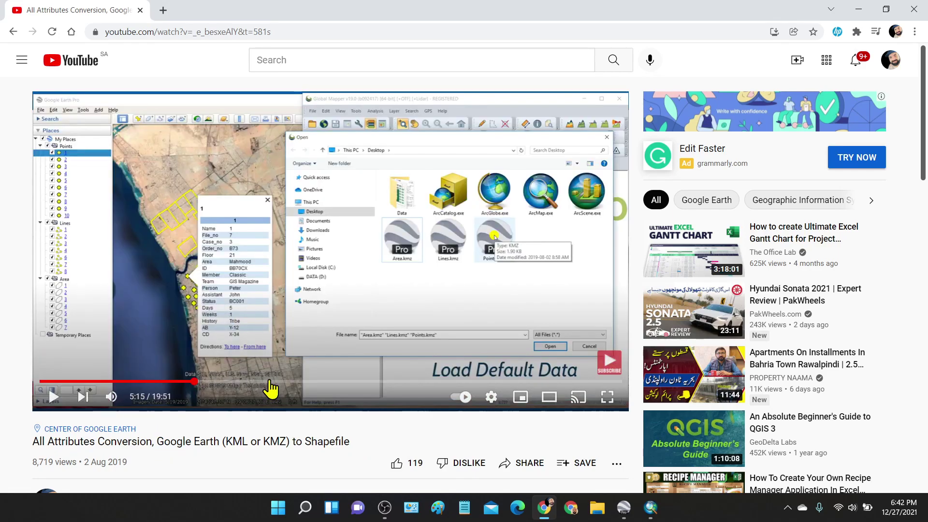
{"action": "left_click", "coordinate": [269, 381]}
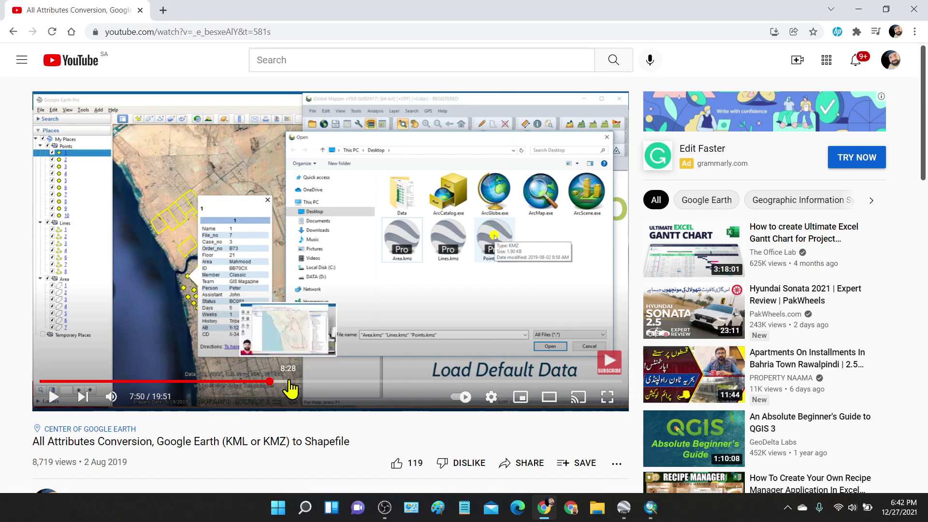
{"action": "left_click", "coordinate": [427, 382]}
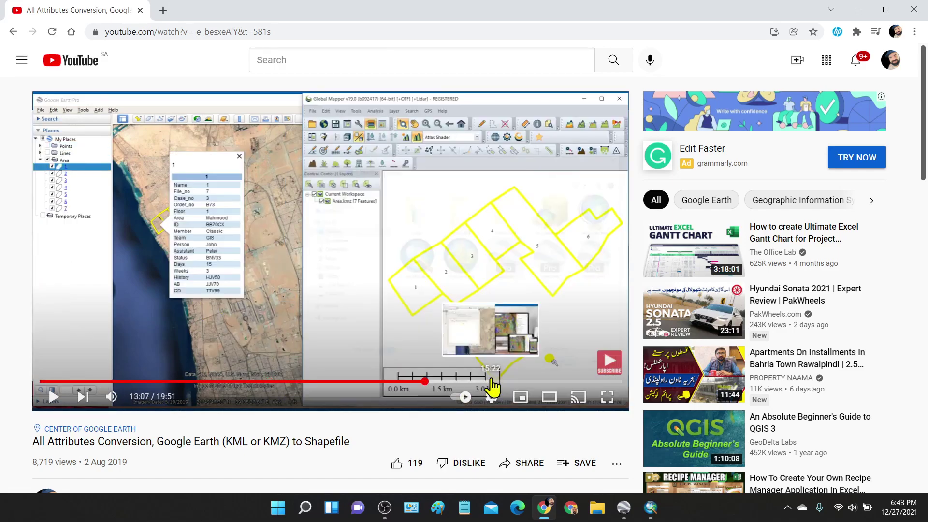
{"action": "left_click", "coordinate": [492, 382]}
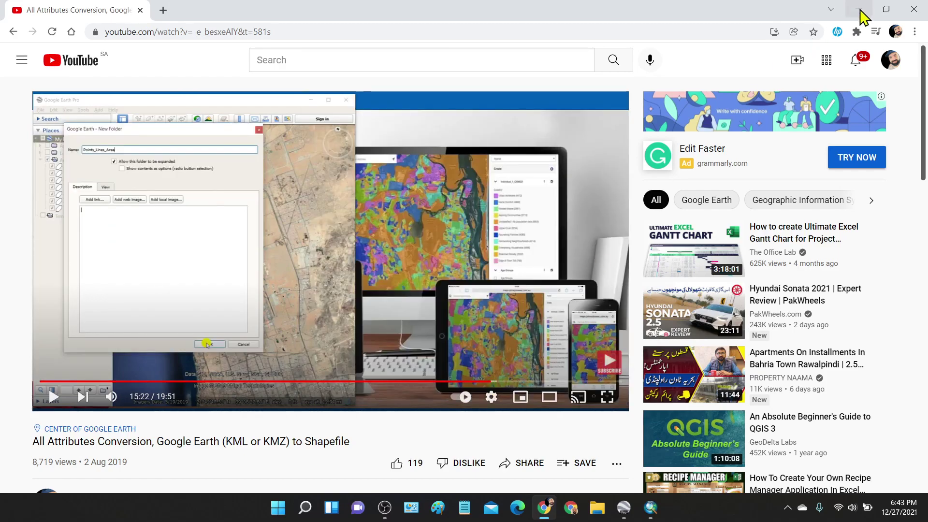
{"action": "left_click", "coordinate": [858, 9]}
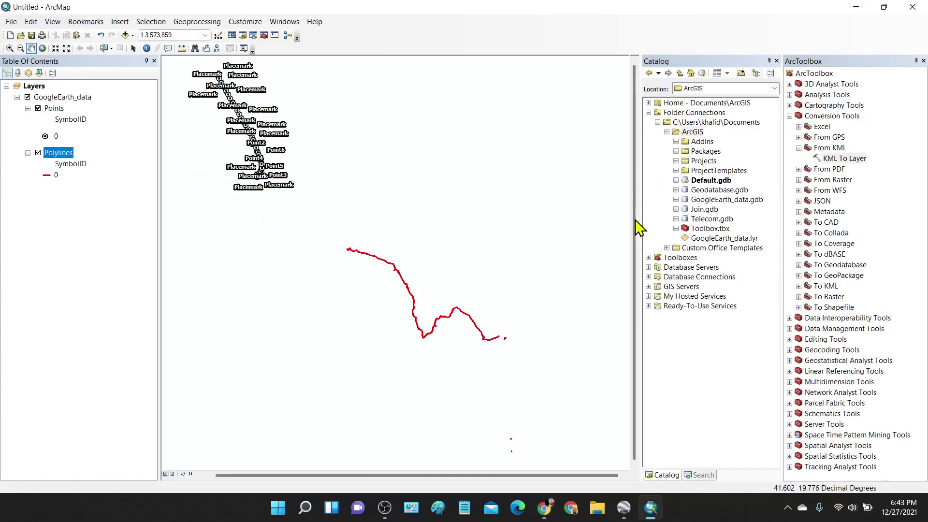
Step: Minimize ArcMap to bring Google Earth Pro's GoogleEarth_data list to the front
{"action": "left_click", "coordinate": [855, 7]}
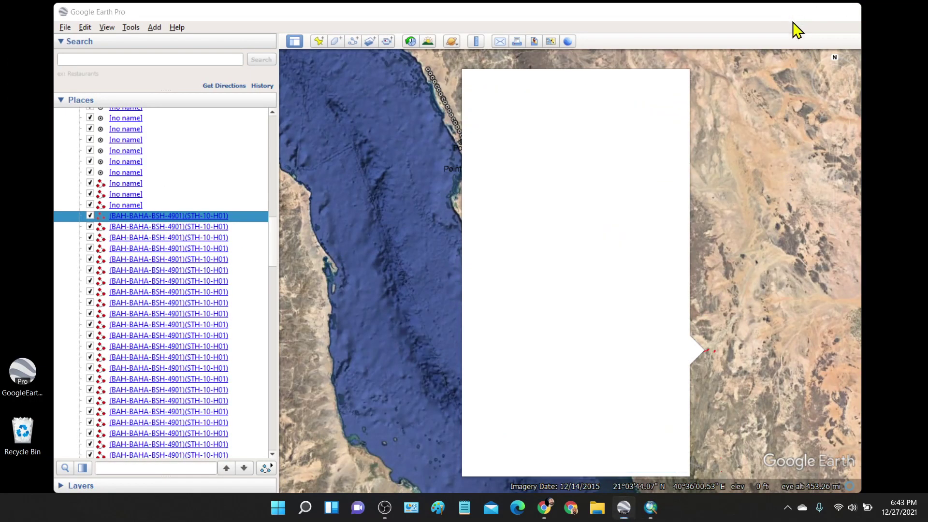